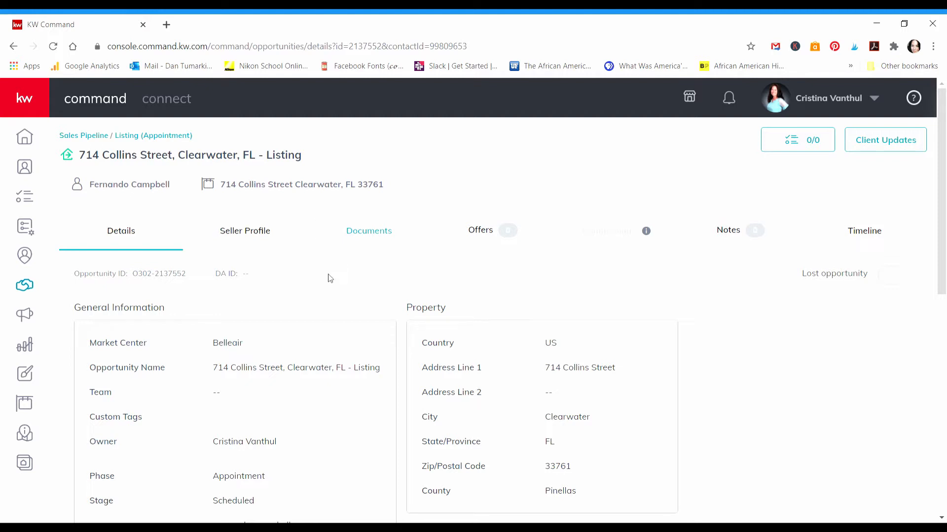
pyautogui.click(239, 238)
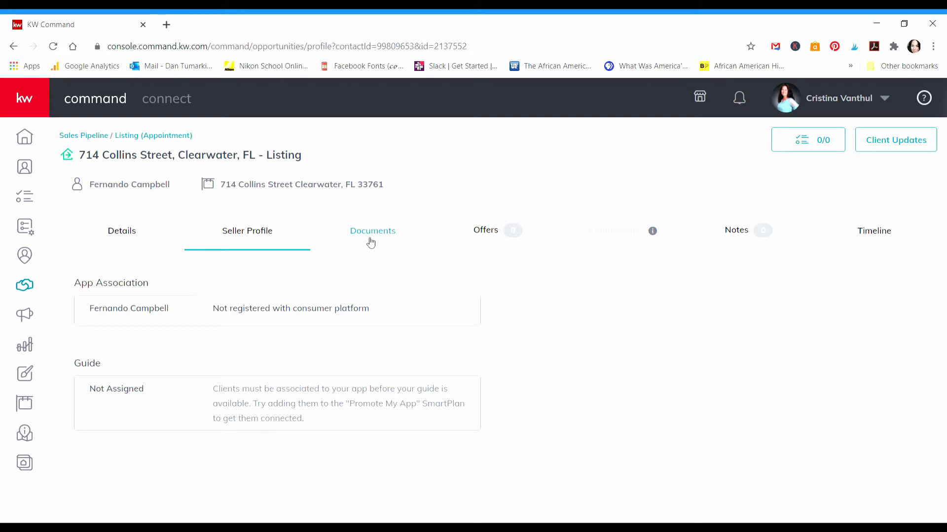
pyautogui.click(372, 238)
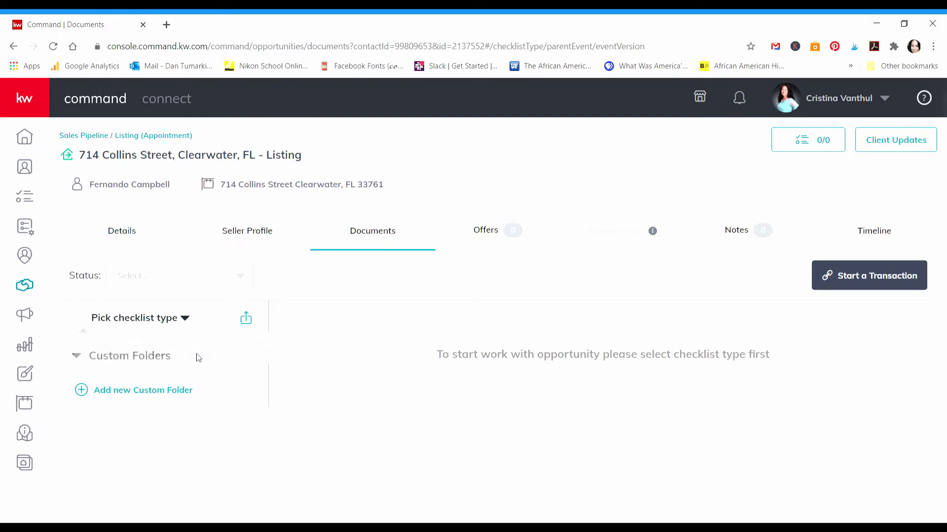
# Step: Choose the Residential Listing checklist type and review its Listed document requirements
pyautogui.click(186, 320)
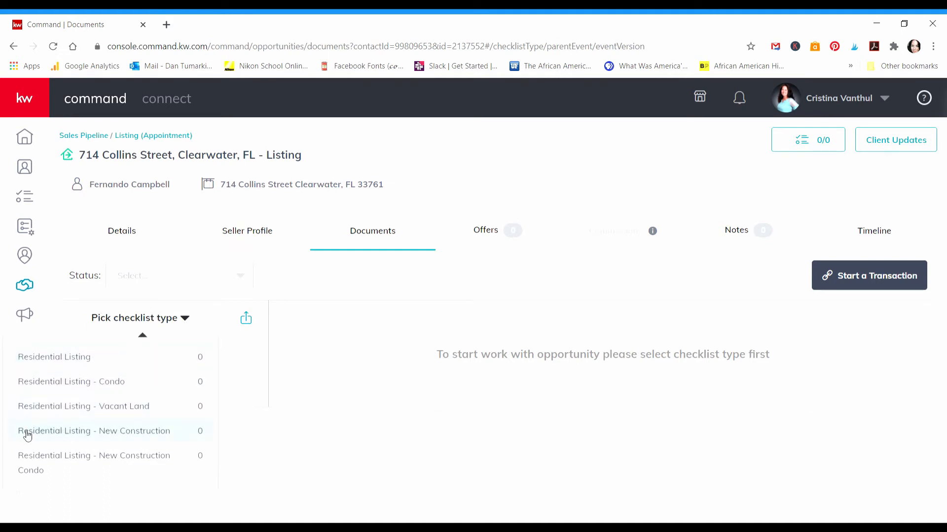
pyautogui.click(42, 359)
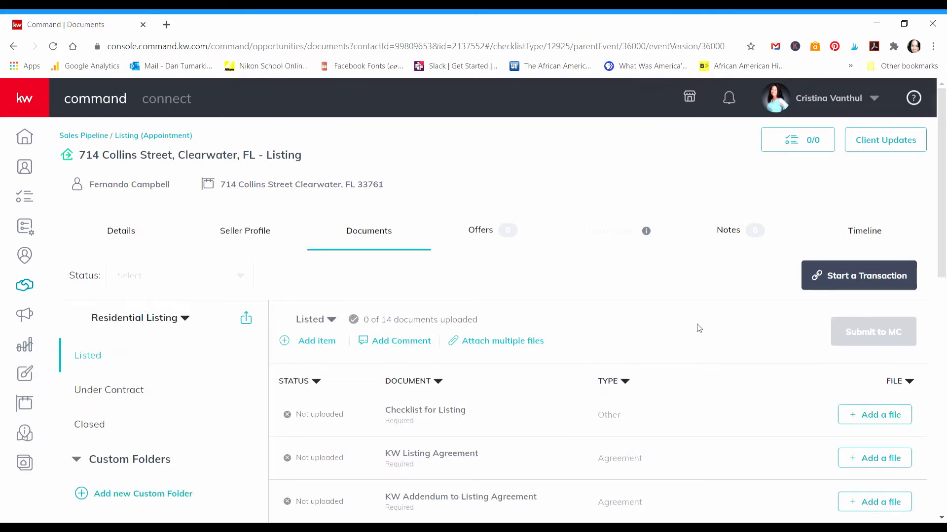
pyautogui.scroll(-2, 698, 330)
pyautogui.scroll(-7, 515, 354)
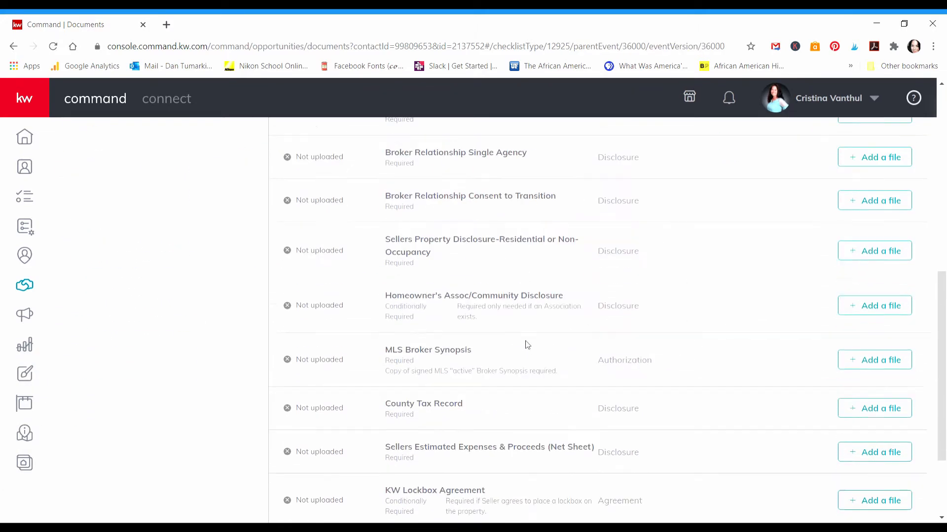
pyautogui.scroll(10, 537, 352)
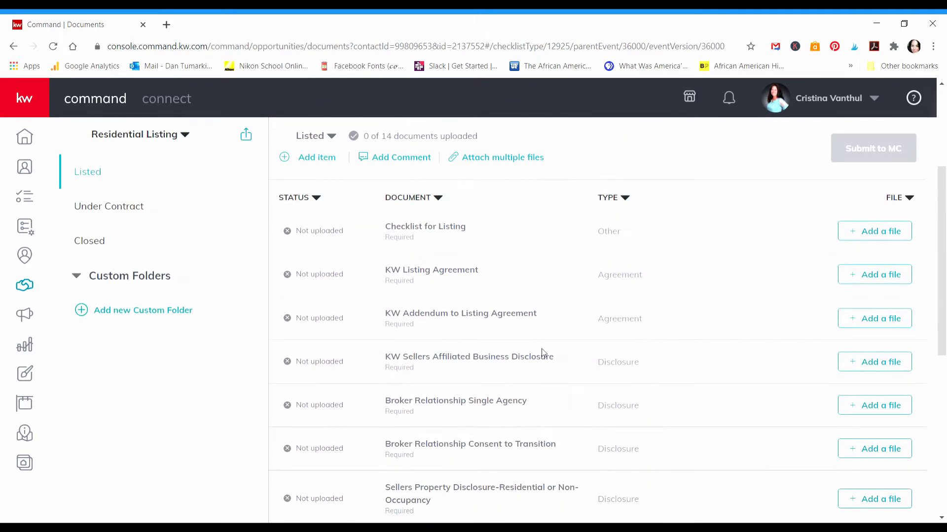
pyautogui.scroll(-3, 717, 366)
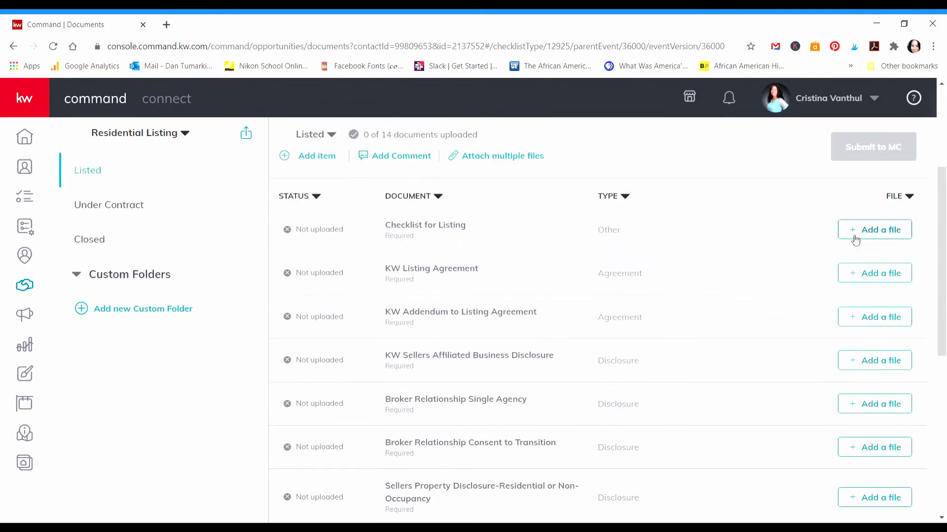
pyautogui.scroll(2, 618, 246)
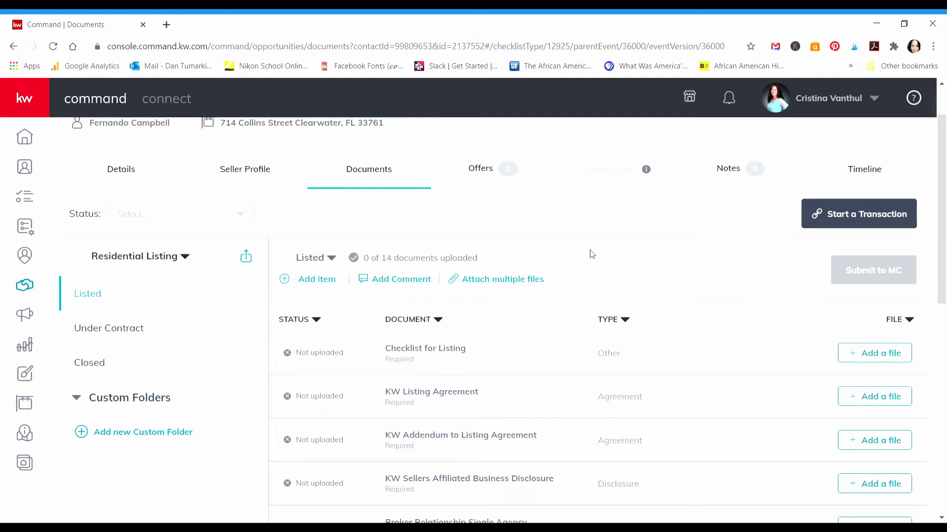
pyautogui.scroll(1, 592, 254)
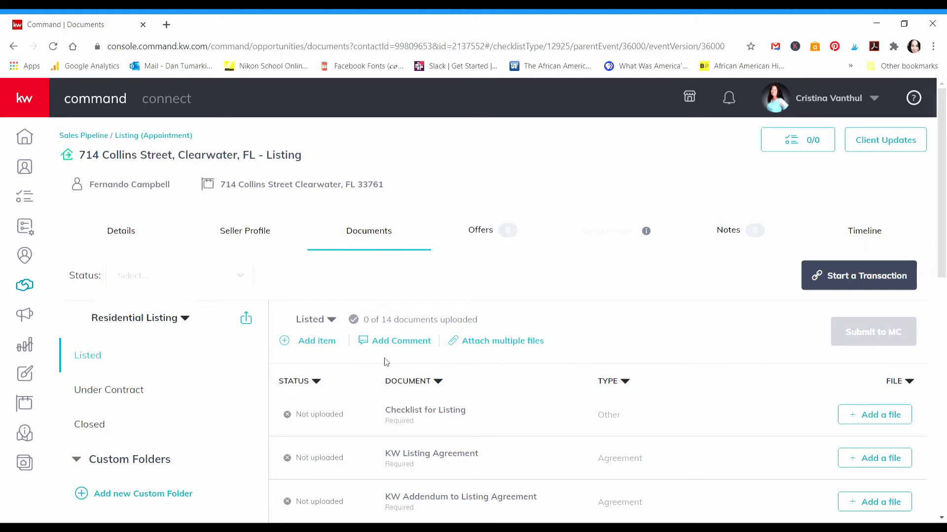
pyautogui.scroll(-1, 385, 362)
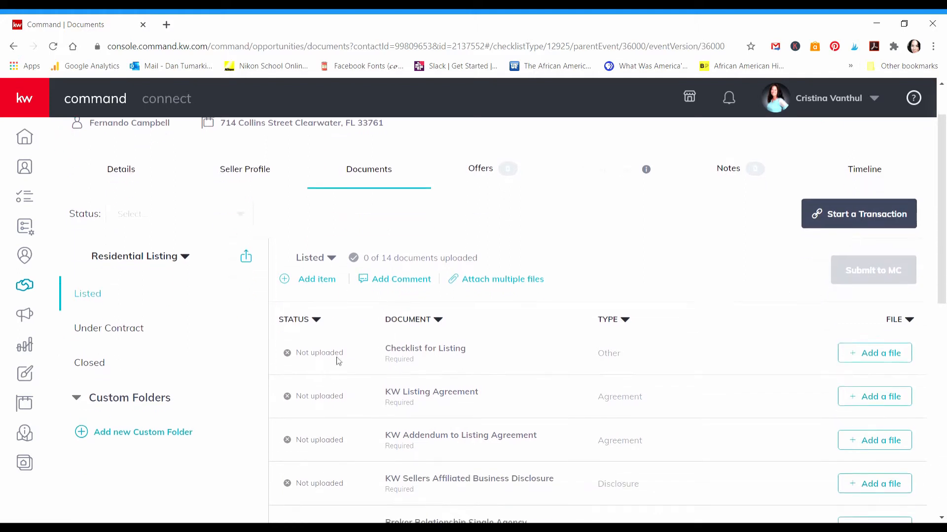
# Step: Review the Under Contract and Closed required documents, then return to the Listed documents
pyautogui.click(84, 334)
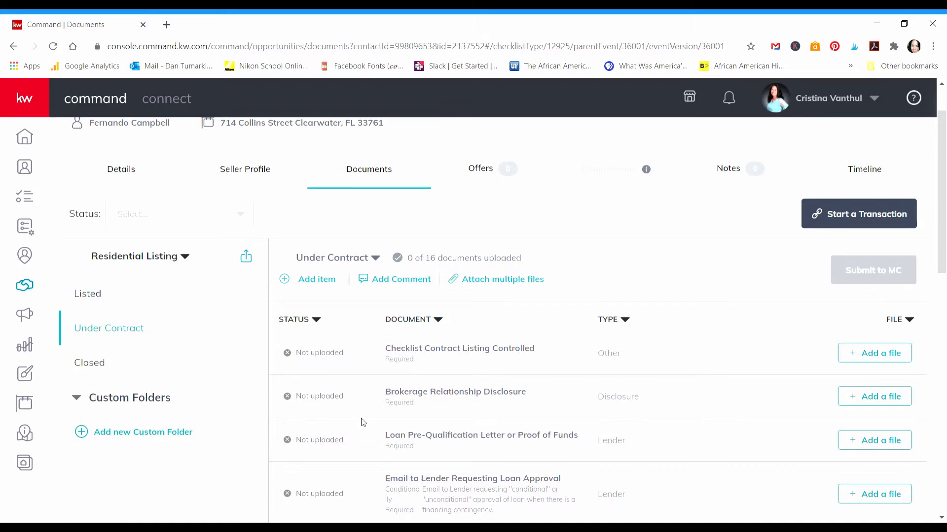
pyautogui.scroll(-4, 534, 395)
pyautogui.scroll(4, 446, 382)
pyautogui.click(89, 365)
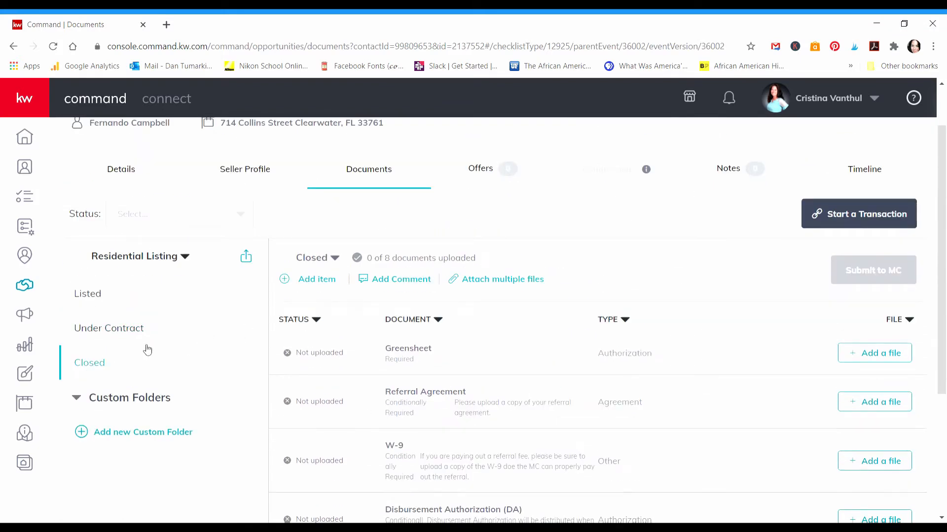
pyautogui.click(101, 297)
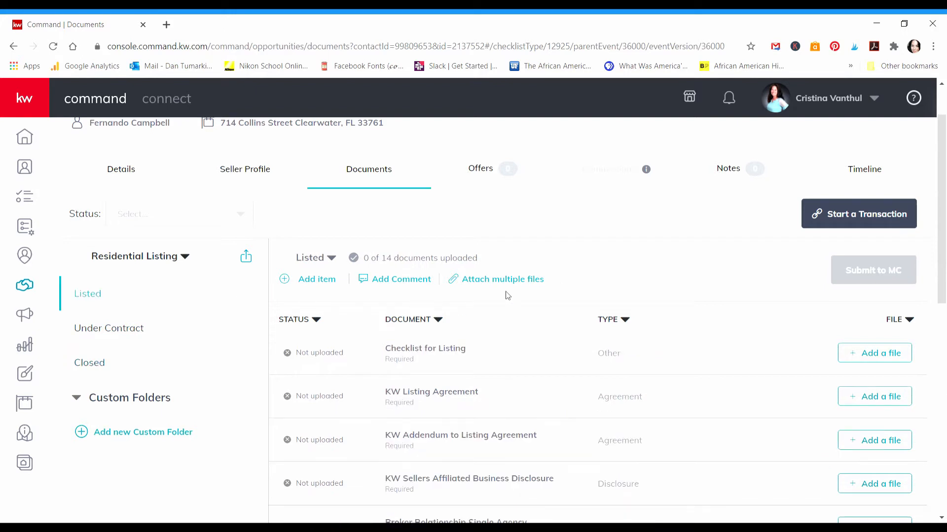
pyautogui.scroll(2, 588, 284)
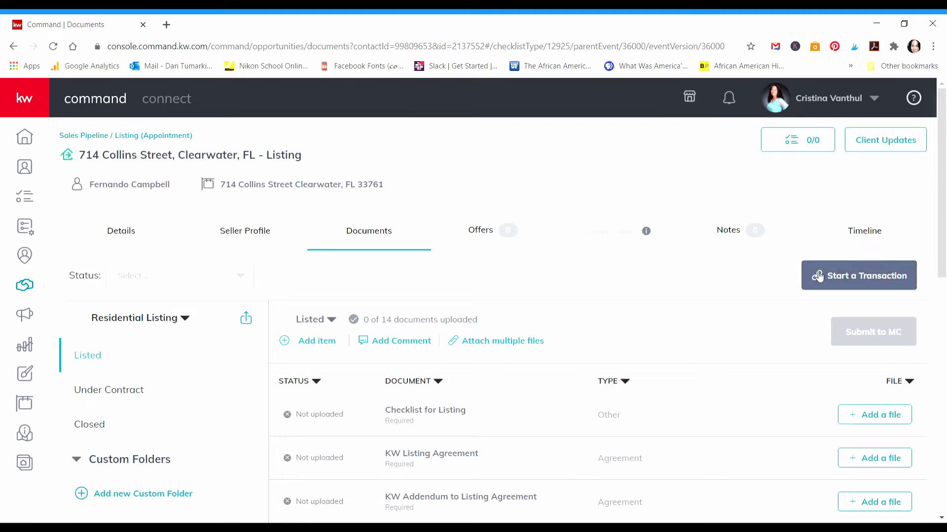
# Step: Start a transaction for the listing and sign in to DocuSign Rooms with the agent's email and password
pyautogui.click(874, 285)
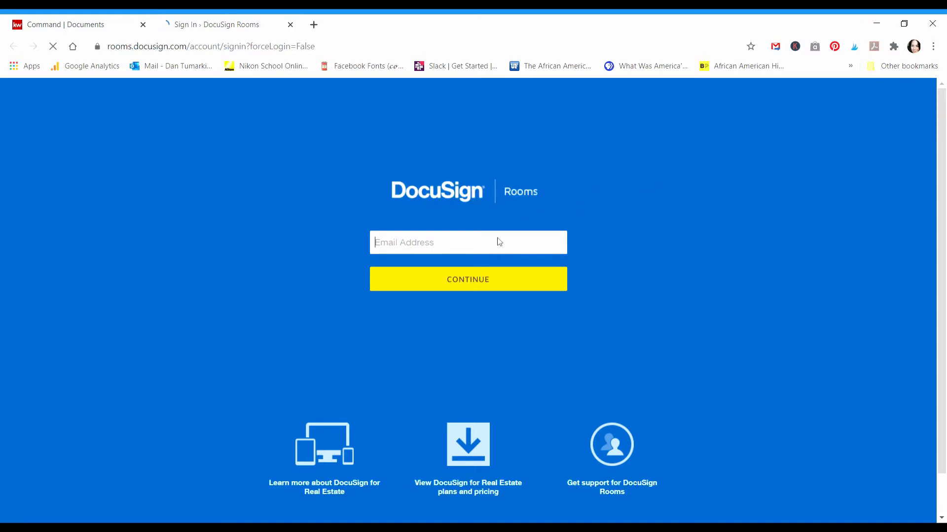
pyautogui.click(494, 250)
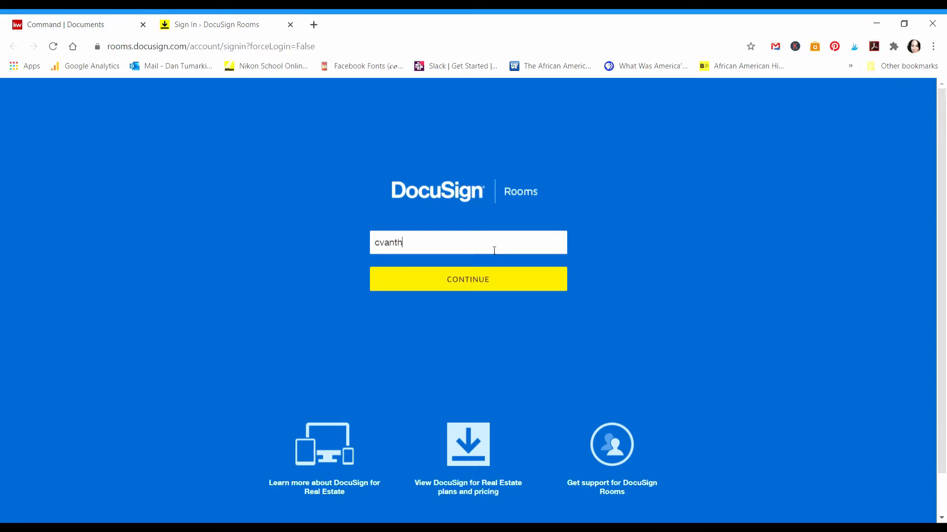
pyautogui.click(449, 283)
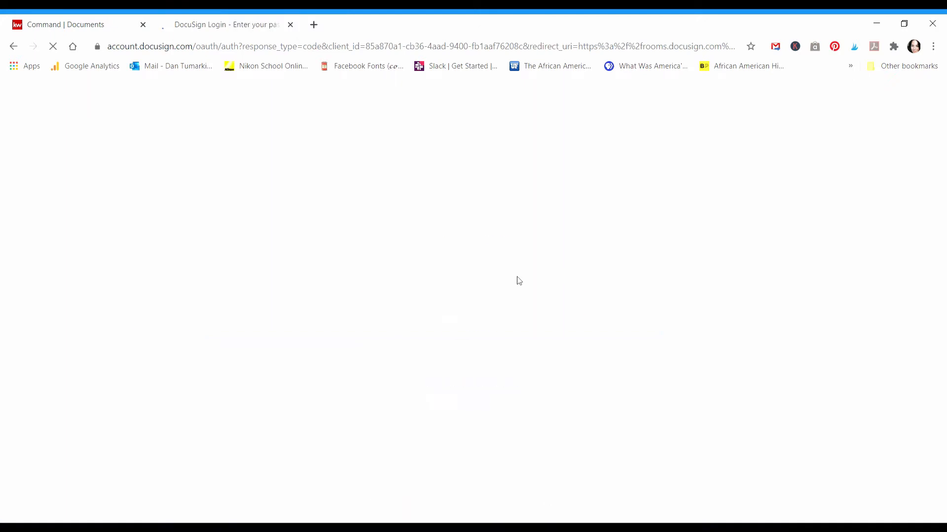
pyautogui.write('•')
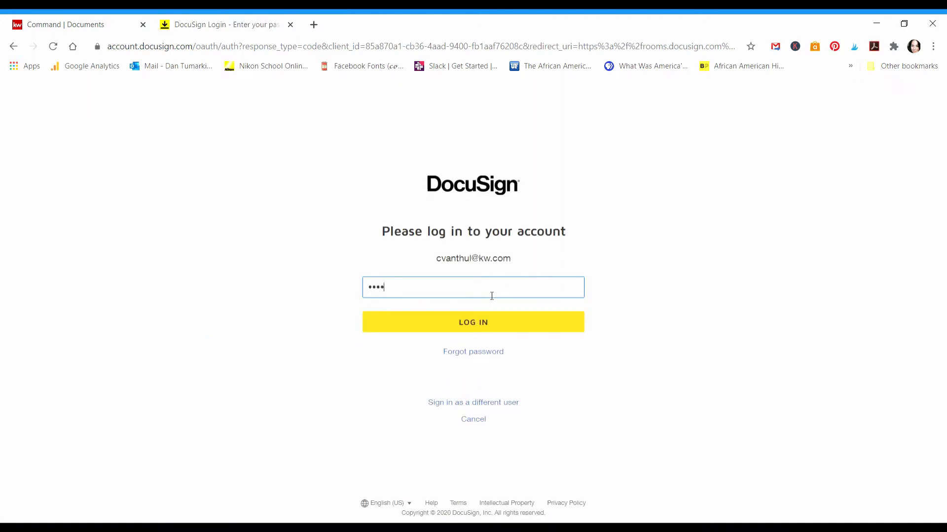
pyautogui.write('•••••••')
pyautogui.press('Return')
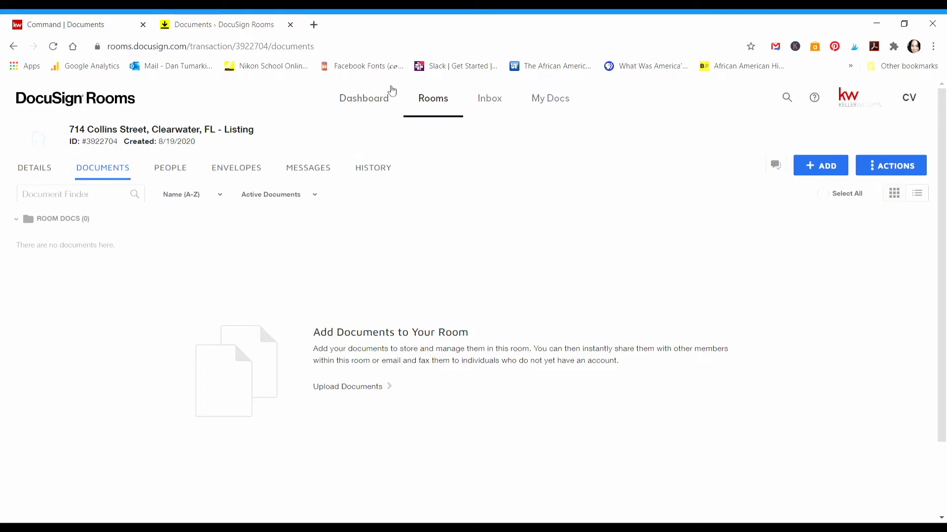
# Step: Switch to the DocuSign Rooms Dashboard to see recently viewed rooms
pyautogui.click(355, 100)
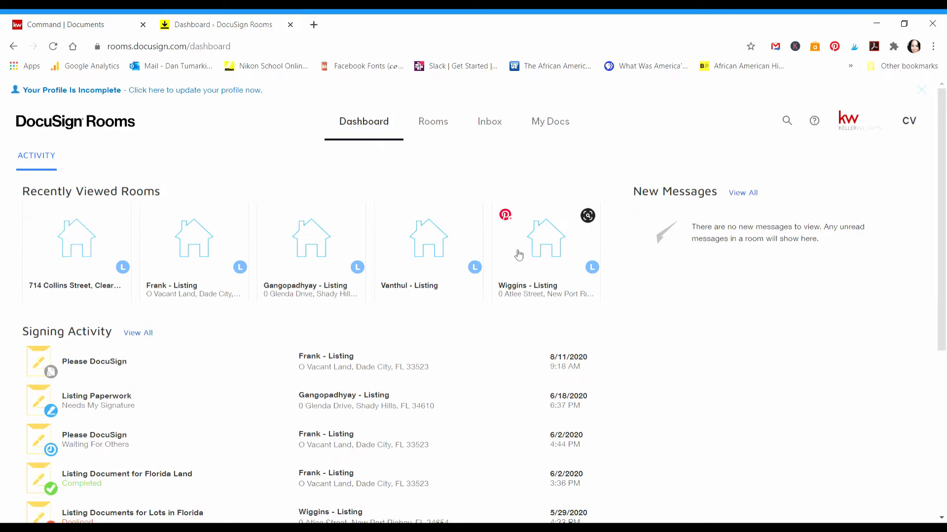
pyautogui.click(430, 131)
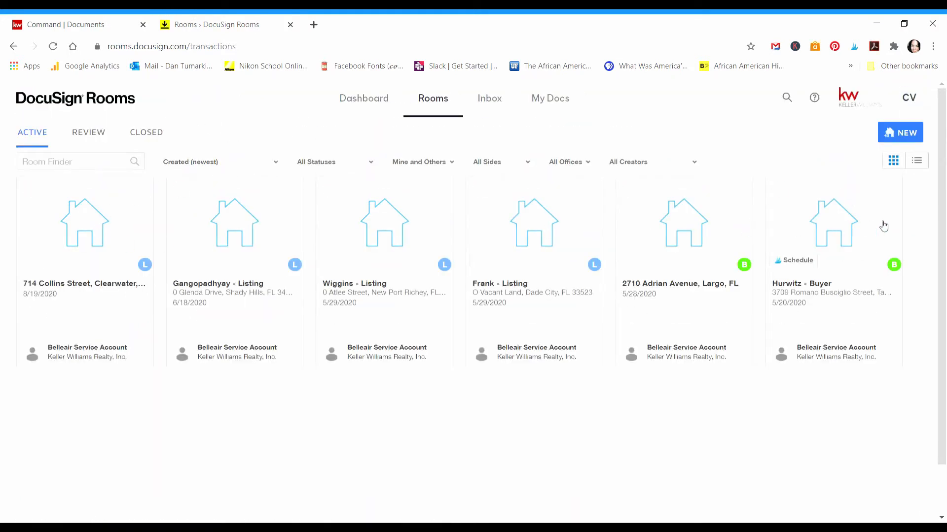
pyautogui.click(89, 239)
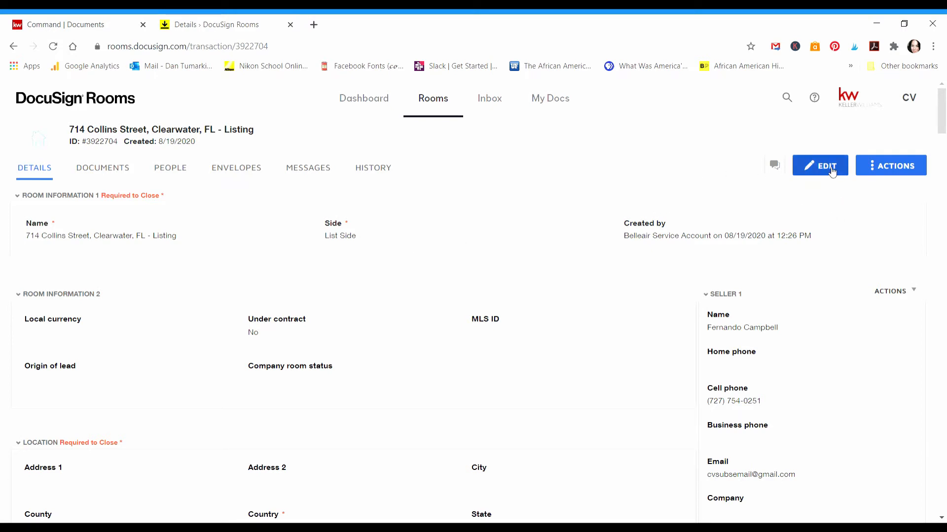
# Step: Put the room details into edit mode and check the full room name
pyautogui.click(832, 171)
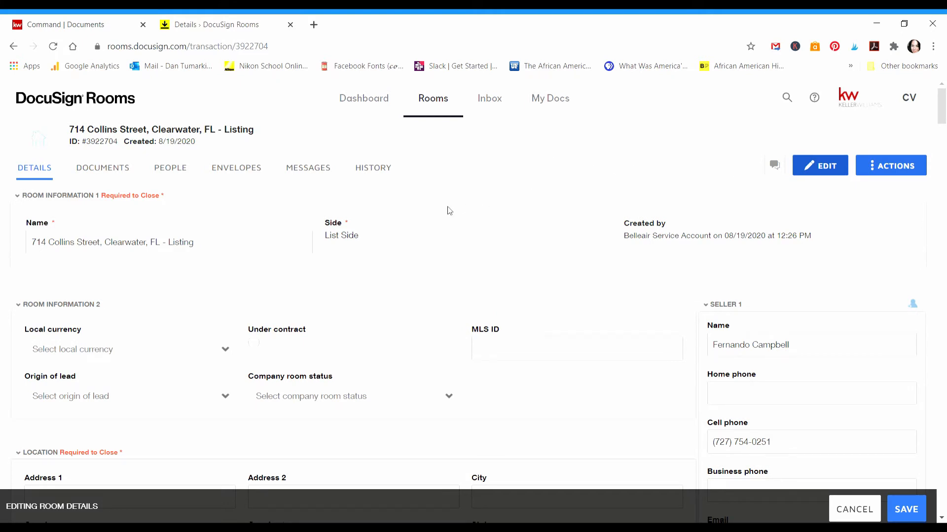
pyautogui.scroll(-4, 446, 210)
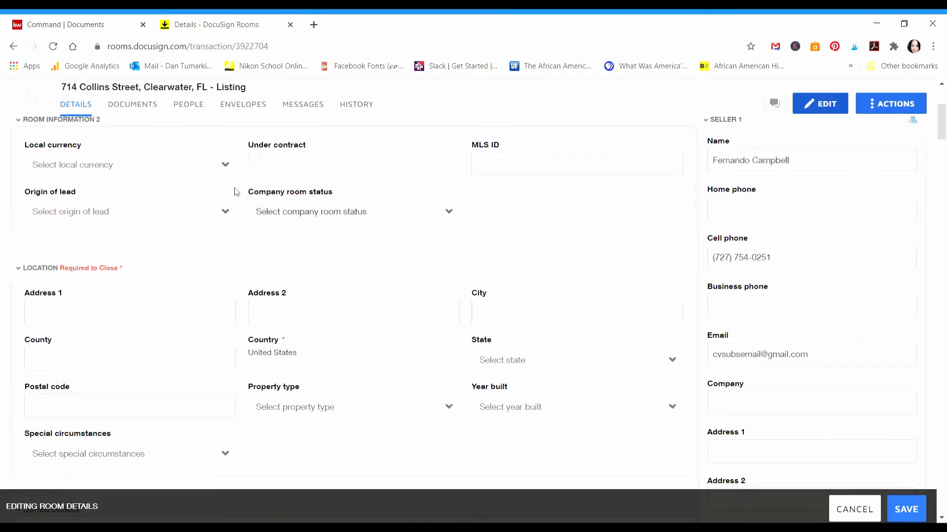
pyautogui.scroll(1, 211, 159)
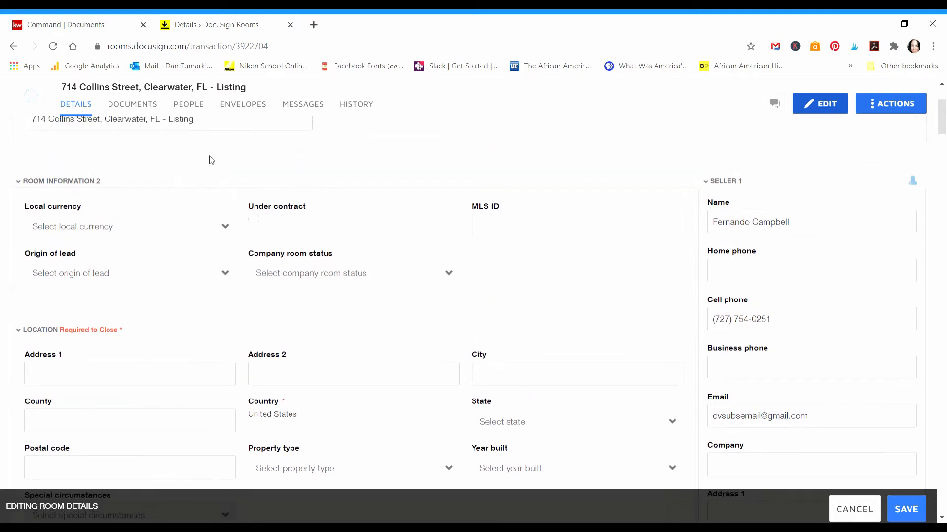
pyautogui.scroll(3, 238, 190)
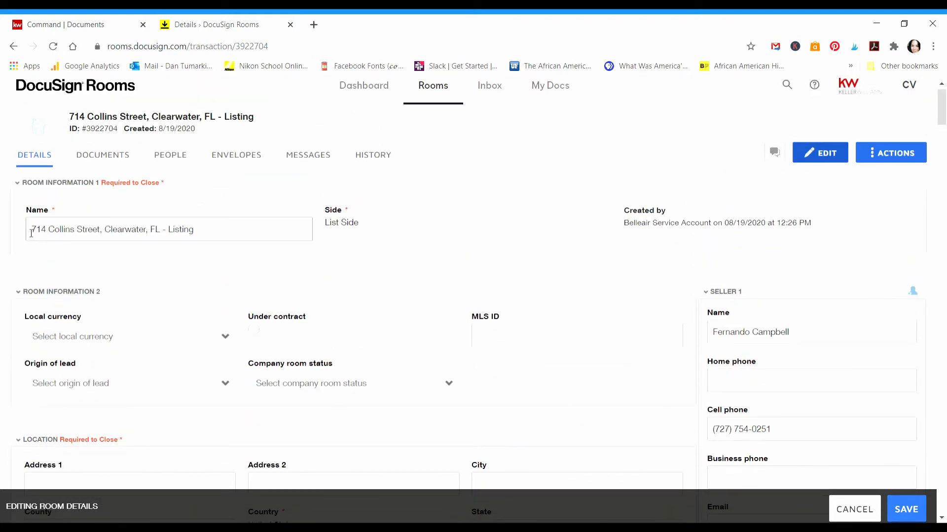
pyautogui.moveTo(36, 232); pyautogui.dragTo(226, 238)
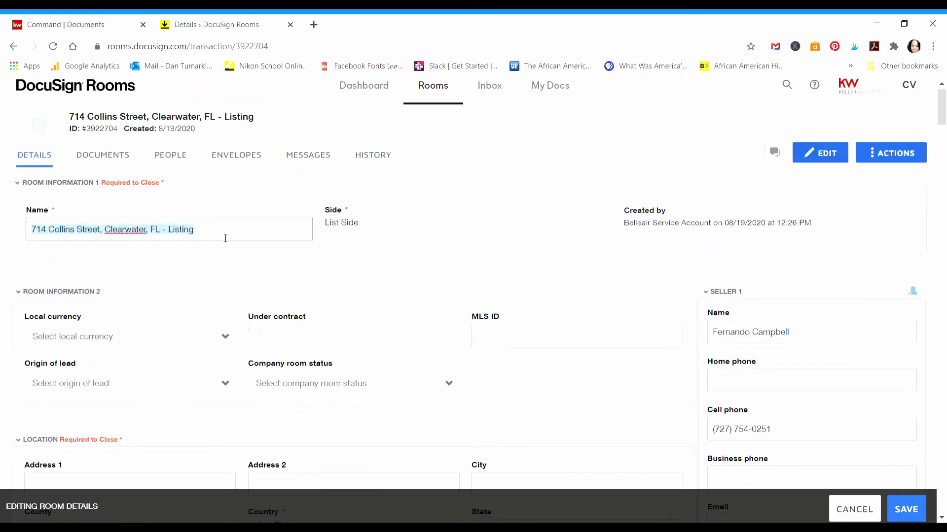
pyautogui.click(224, 273)
pyautogui.scroll(-2, 242, 266)
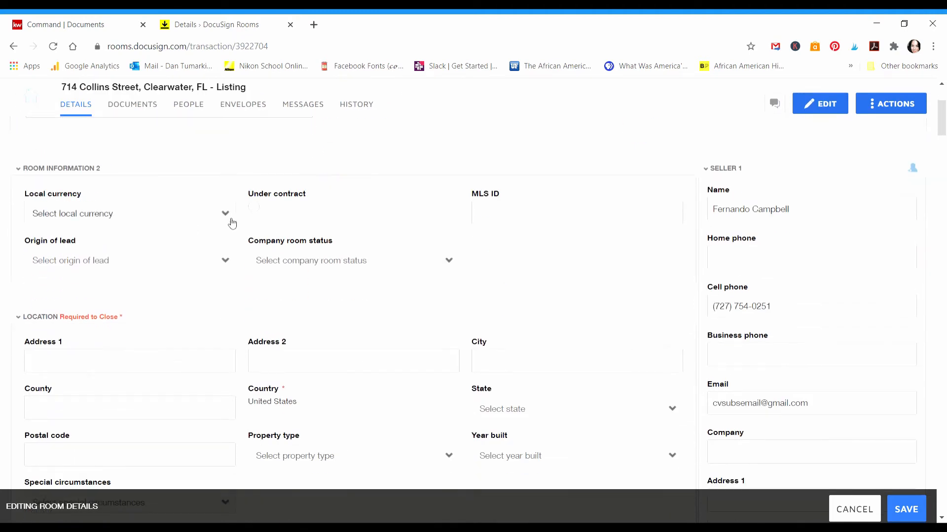
pyautogui.scroll(2, 136, 220)
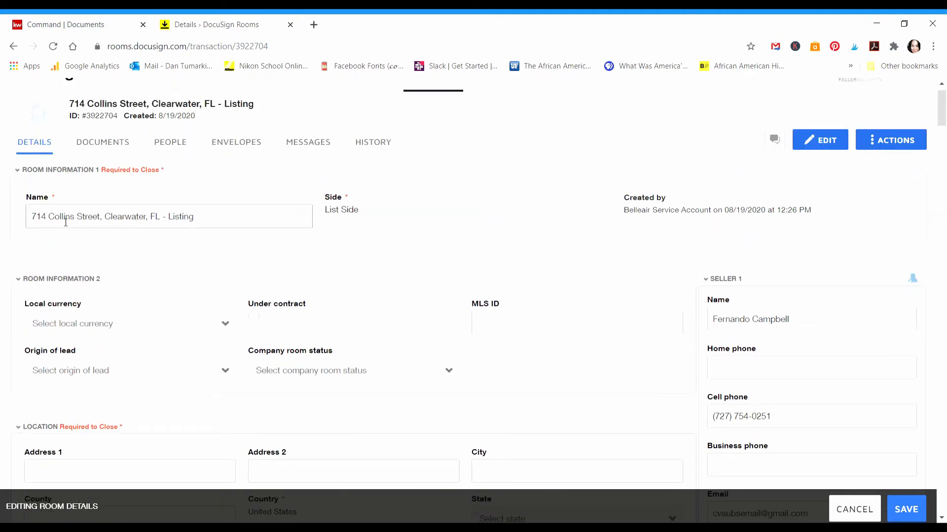
pyautogui.scroll(-2, 197, 254)
# Step: Set local currency to USD, origin of lead to Personal Referral, and company room status to New Listing
pyautogui.click(230, 205)
pyautogui.click(63, 262)
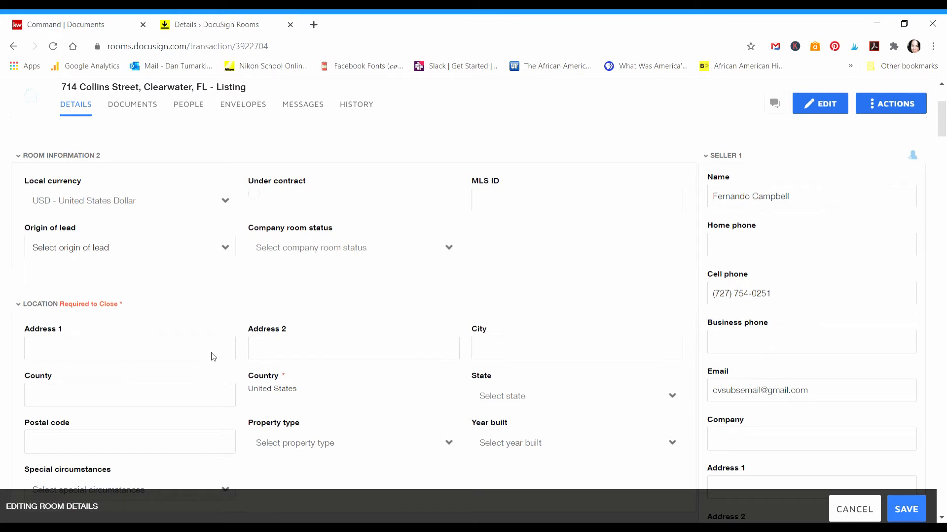
pyautogui.click(507, 204)
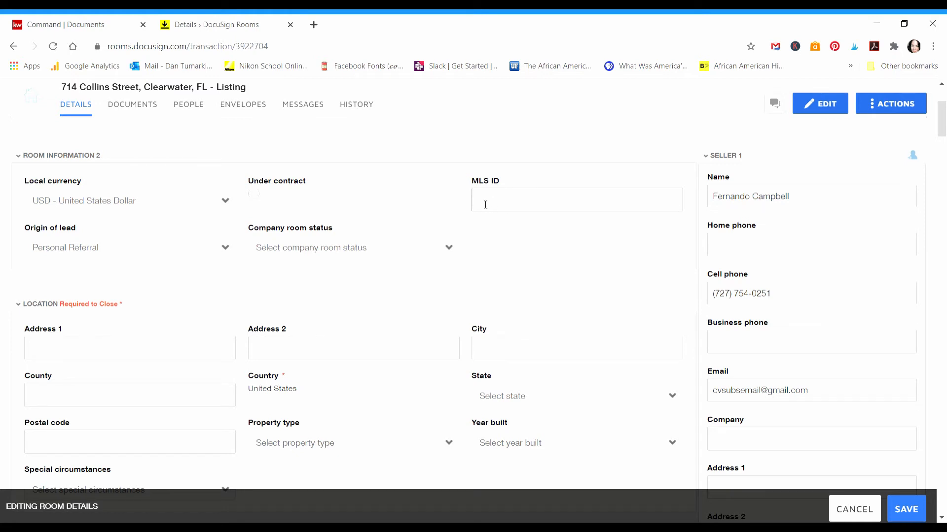
pyautogui.click(450, 252)
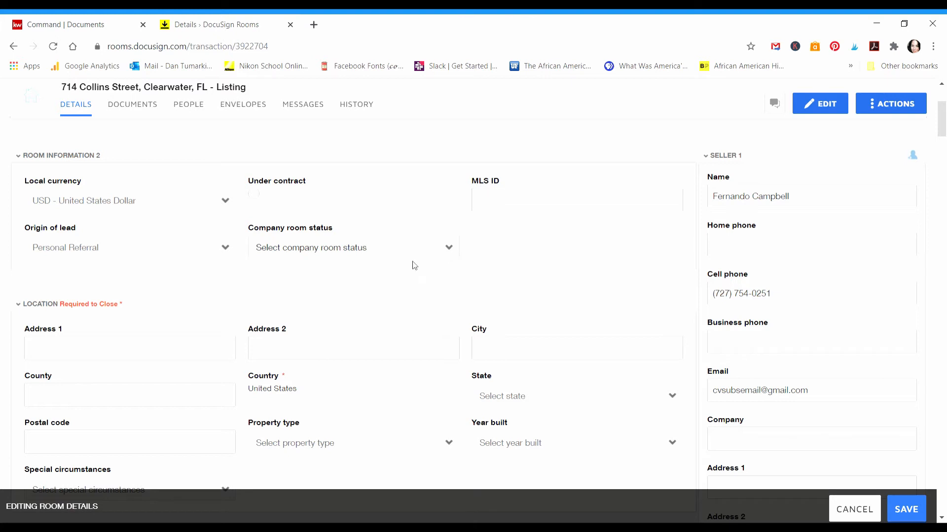
pyautogui.click(279, 294)
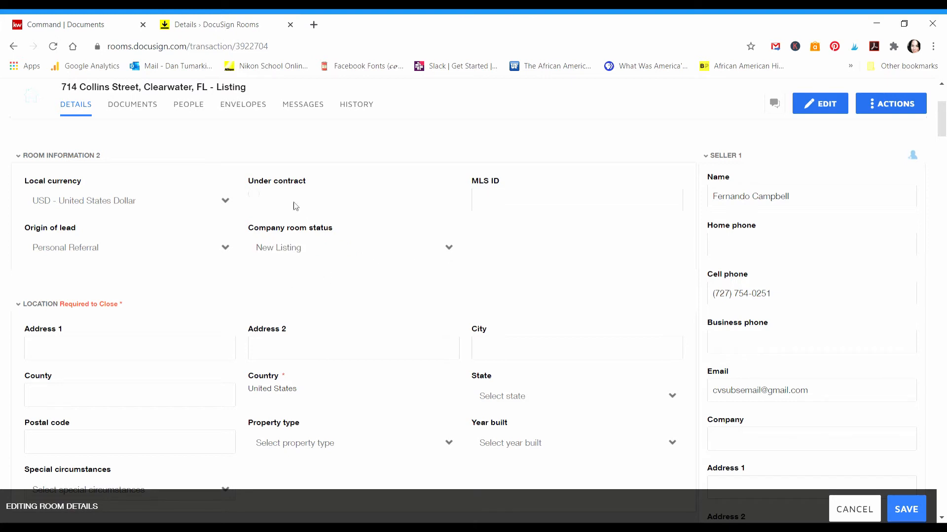
pyautogui.scroll(-1, 454, 252)
pyautogui.click(213, 289)
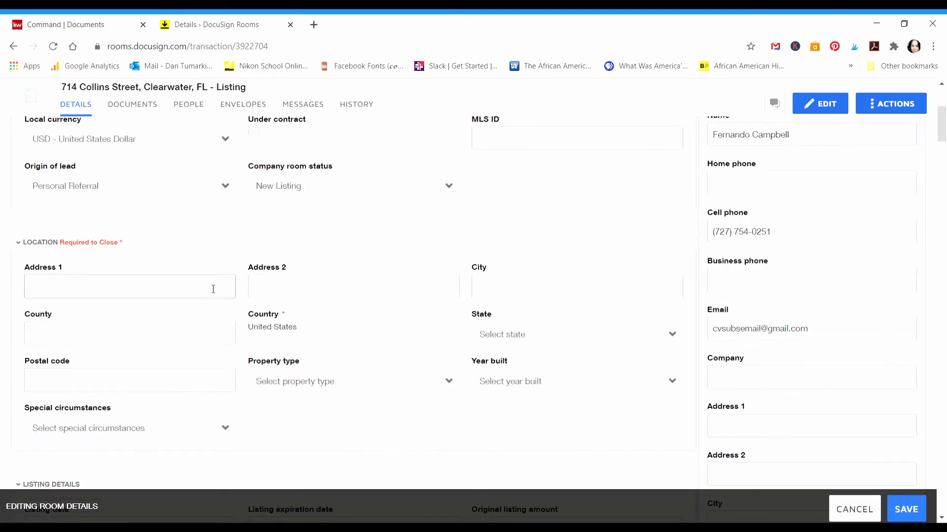
pyautogui.press('Tab')
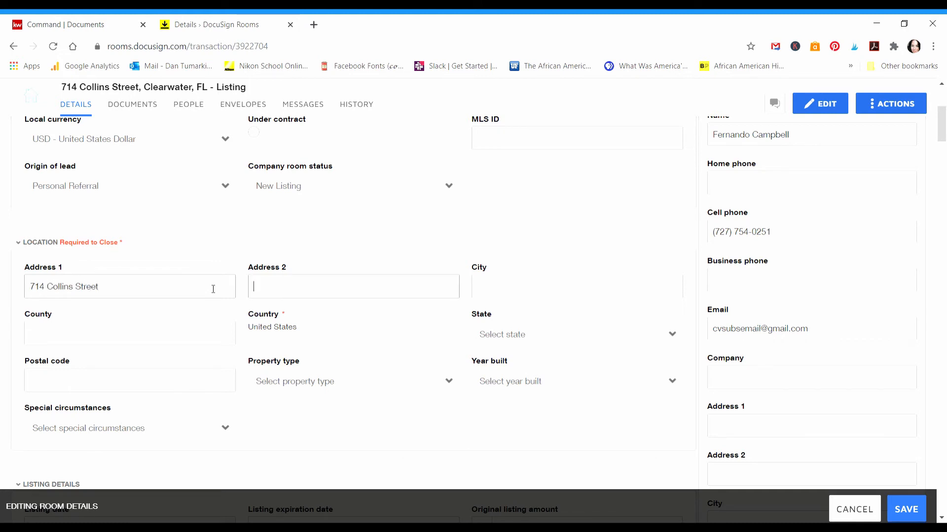
pyautogui.press('Tab')
pyautogui.write('Clearwaa')
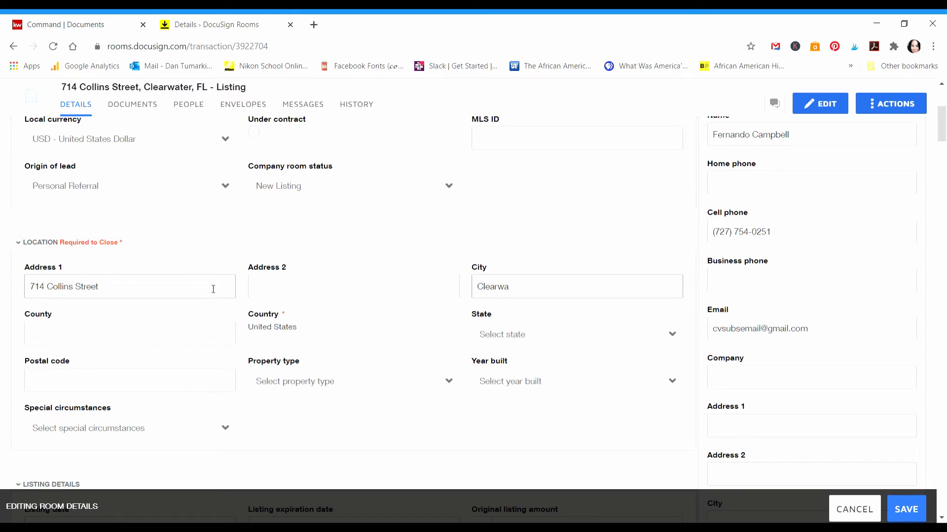
pyautogui.press('Tab')
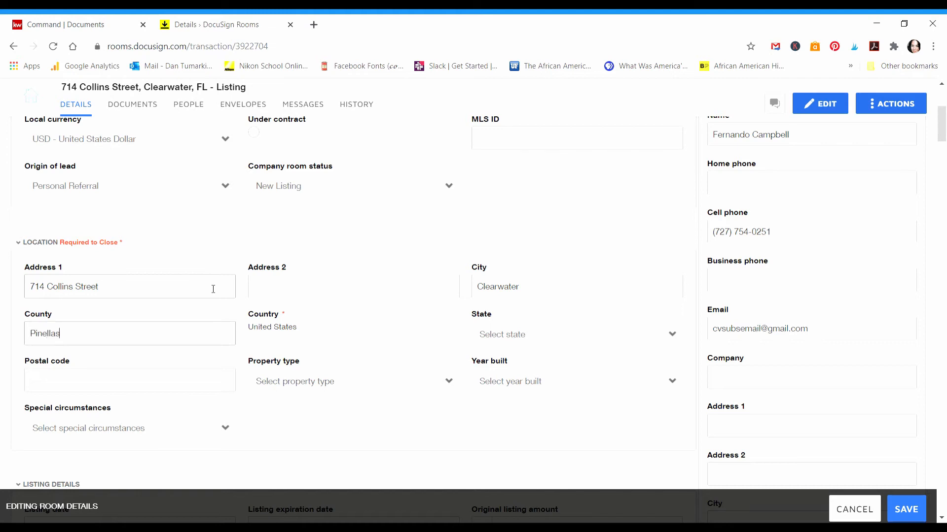
pyautogui.click(213, 288)
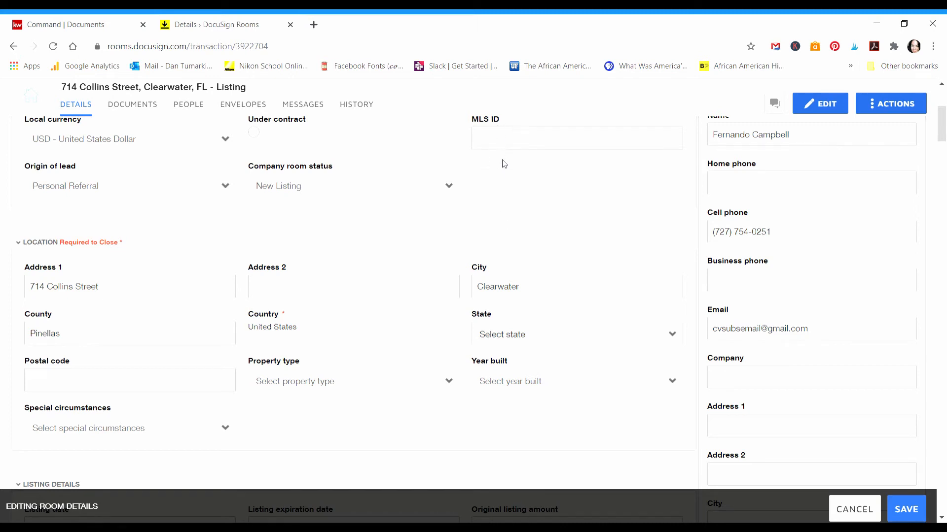
# Step: Enter postal code 33761, property type Residential Detached, and year built 1972
pyautogui.click(99, 383)
pyautogui.write('33761')
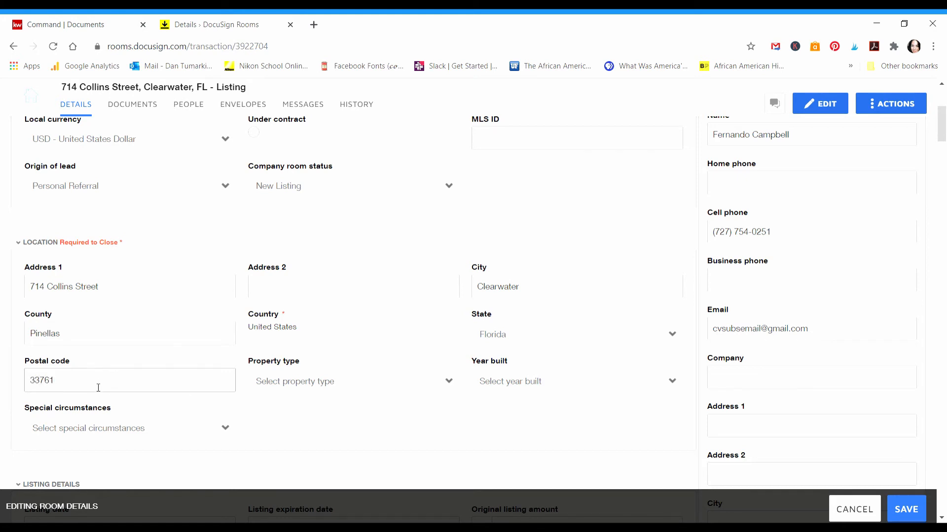
pyautogui.press('Tab')
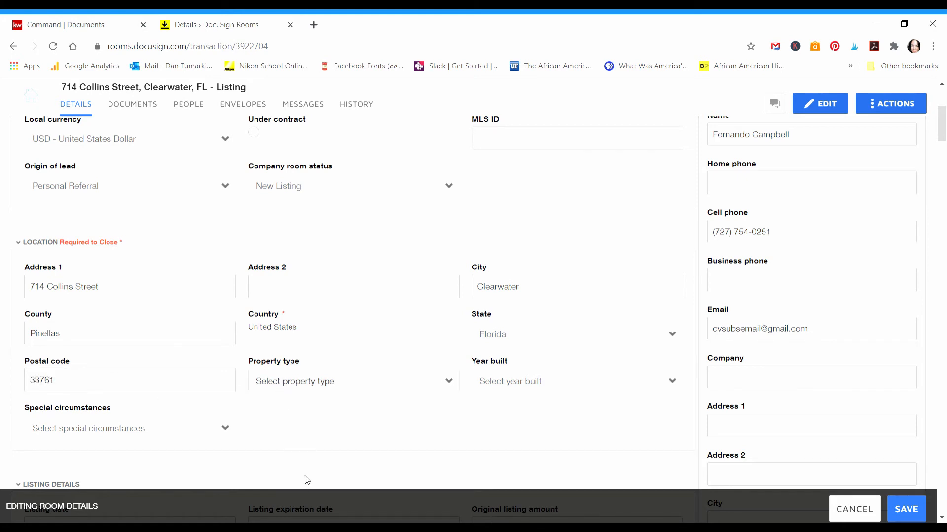
pyautogui.click(296, 488)
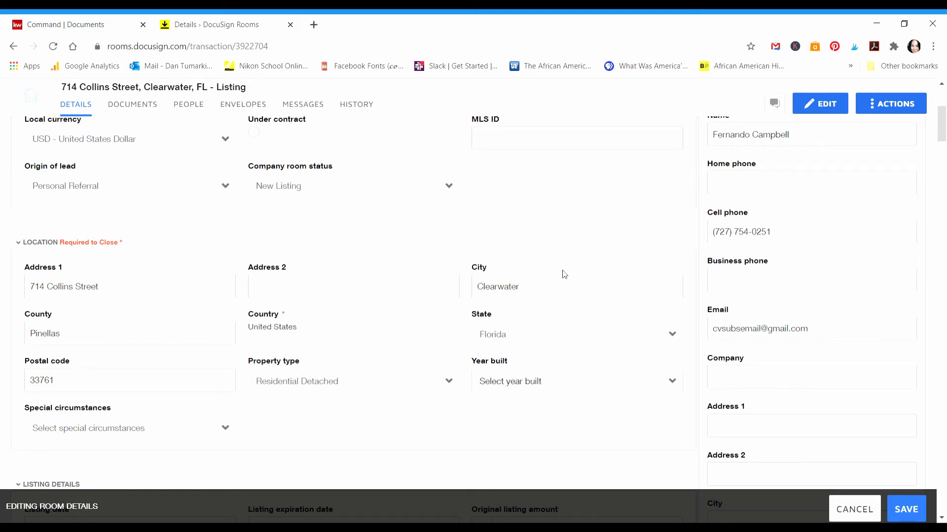
pyautogui.click(554, 178)
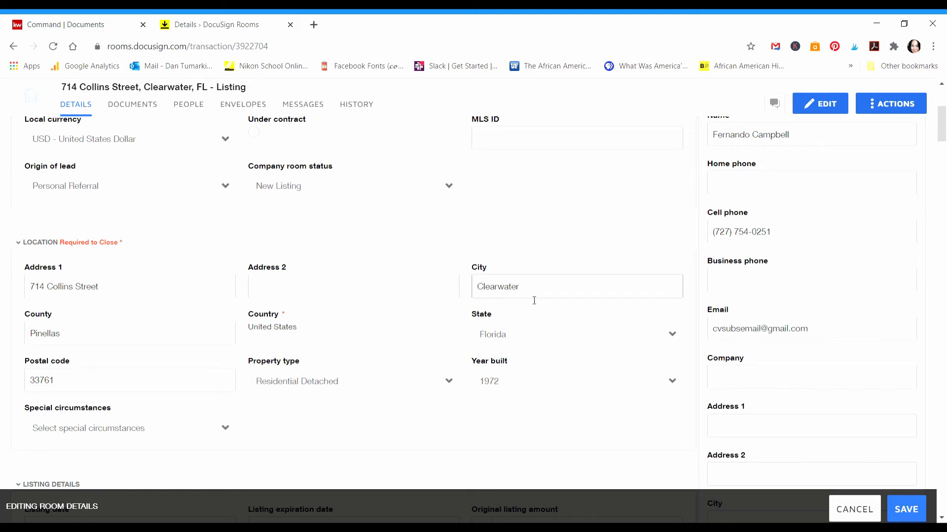
pyautogui.scroll(-1, 289, 409)
pyautogui.scroll(-2, 289, 408)
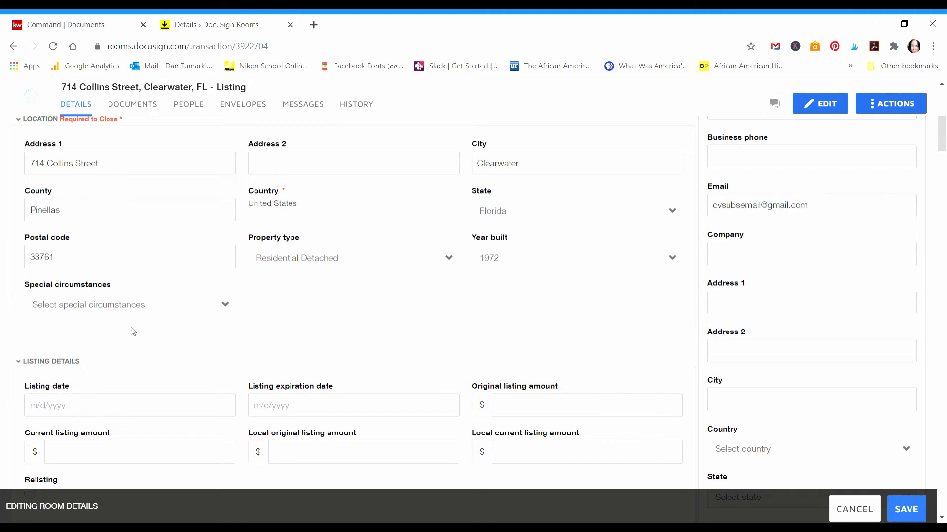
# Step: Set the listing date to 8/19/2020 and the expiration date to 3/31/2021
pyautogui.scroll(-3, 240, 303)
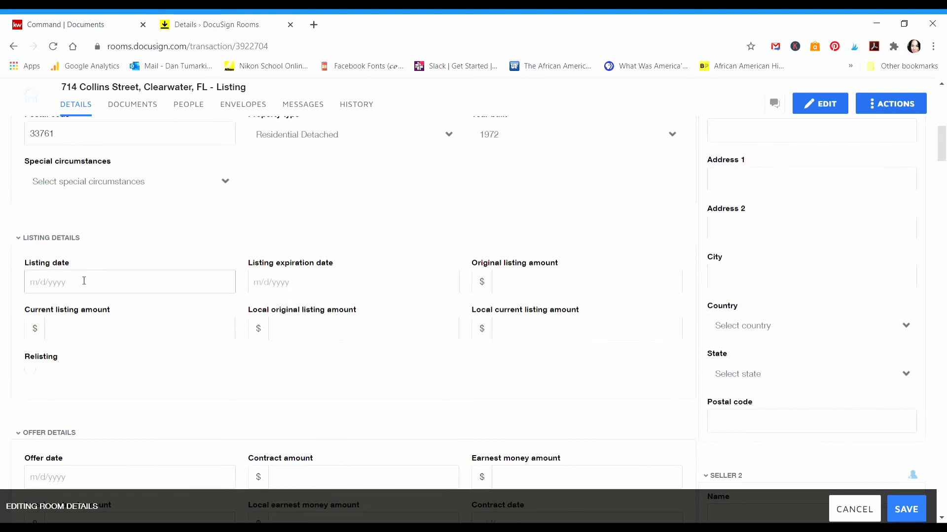
pyautogui.click(105, 285)
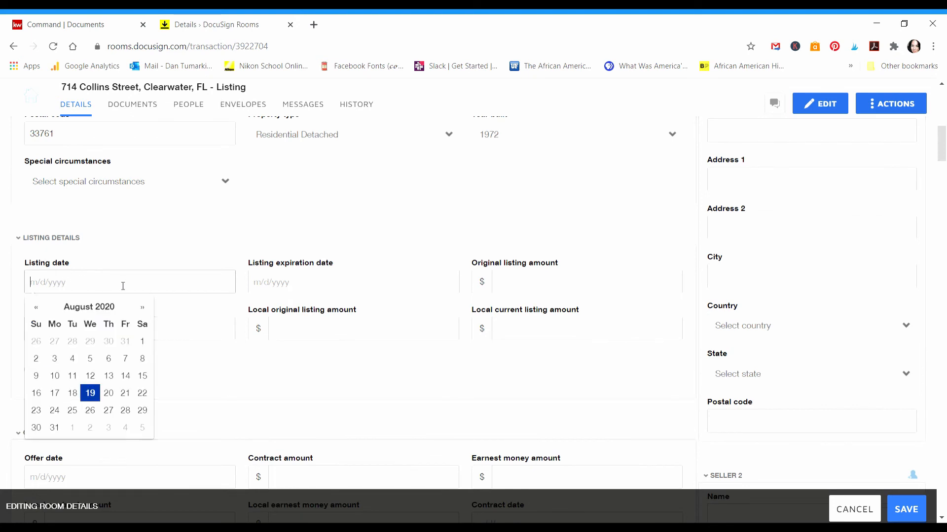
pyautogui.click(90, 393)
pyautogui.click(291, 289)
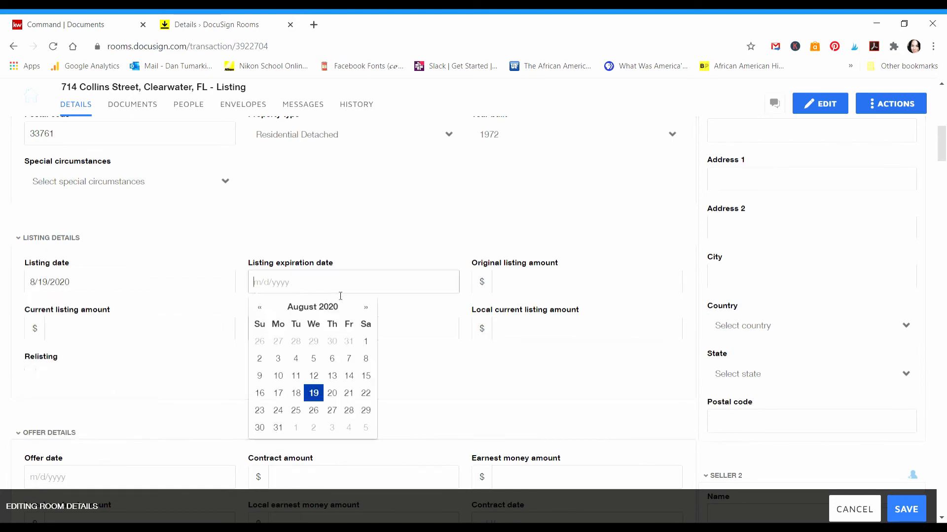
pyautogui.click(368, 309)
pyautogui.click(367, 309)
pyautogui.click(367, 309)
pyautogui.click(367, 309)
pyautogui.click(368, 310)
pyautogui.click(368, 309)
pyautogui.click(367, 309)
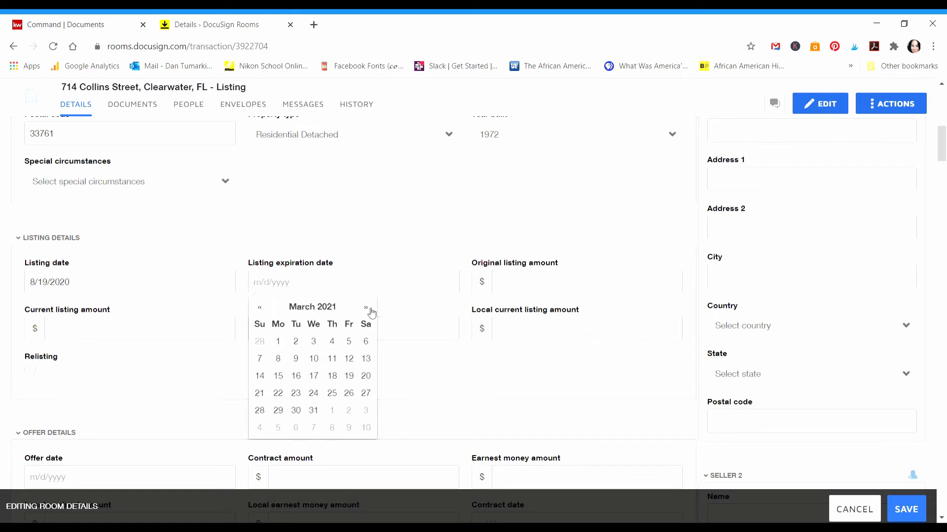
pyautogui.click(314, 410)
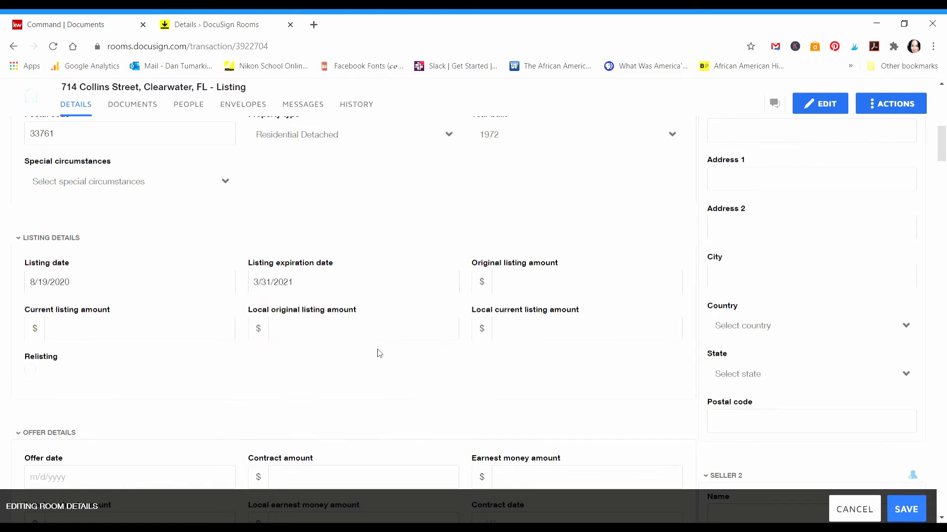
# Step: Enter 250000 as both the original and current listing amounts
pyautogui.click(549, 285)
pyautogui.write('25')
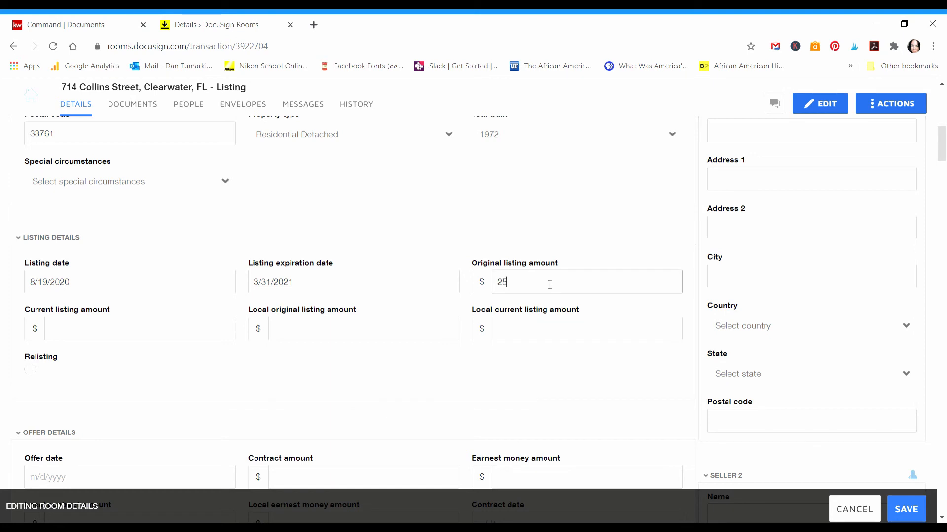
pyautogui.write('0000')
pyautogui.click(157, 334)
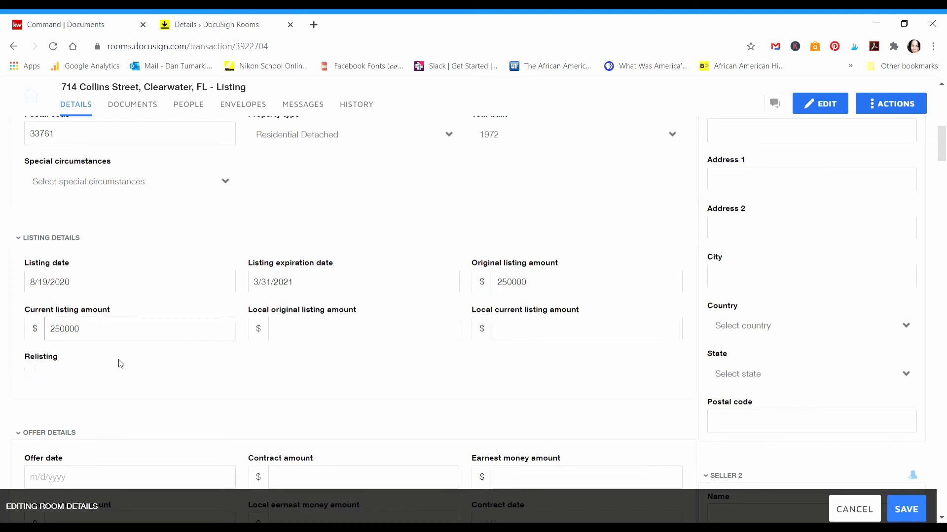
pyautogui.scroll(-4, 217, 351)
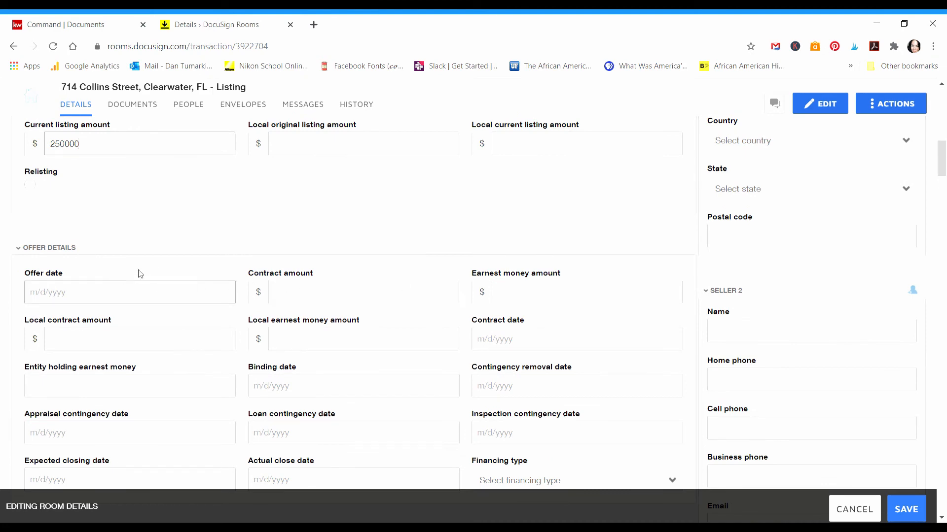
pyautogui.scroll(-3, 488, 434)
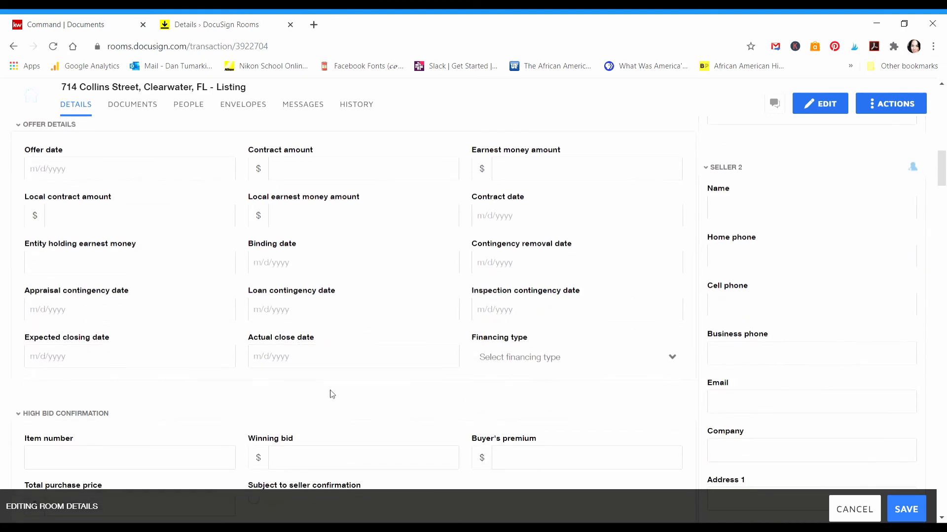
pyautogui.scroll(-10, 332, 394)
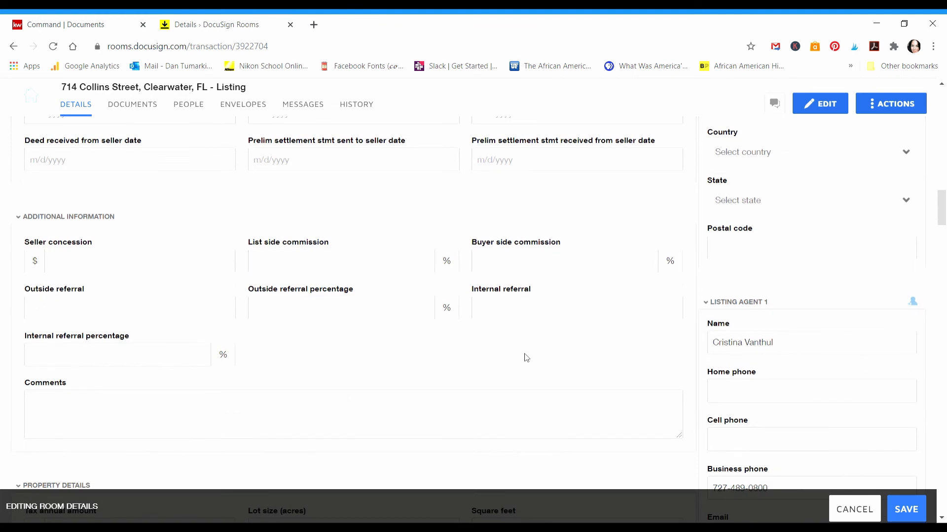
pyautogui.scroll(5, 526, 357)
pyautogui.scroll(10, 526, 358)
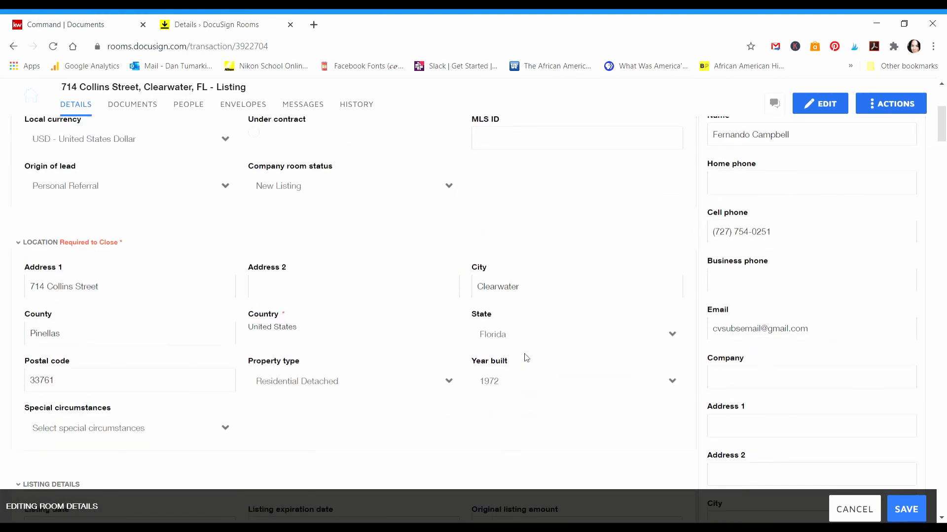
pyautogui.scroll(3, 526, 357)
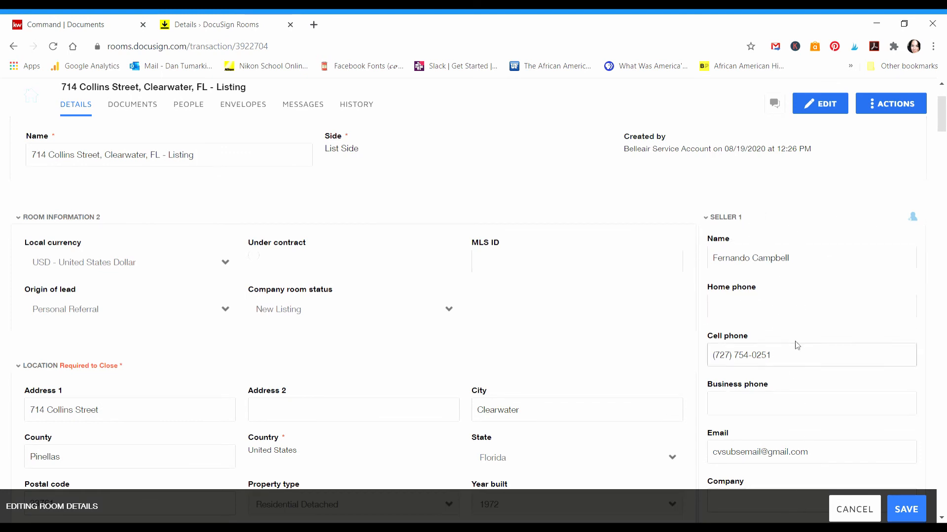
# Step: Check Seller 1's name, cell phone and e-mail fields
pyautogui.scroll(-1, 794, 344)
pyautogui.moveTo(795, 201); pyautogui.dragTo(694, 203)
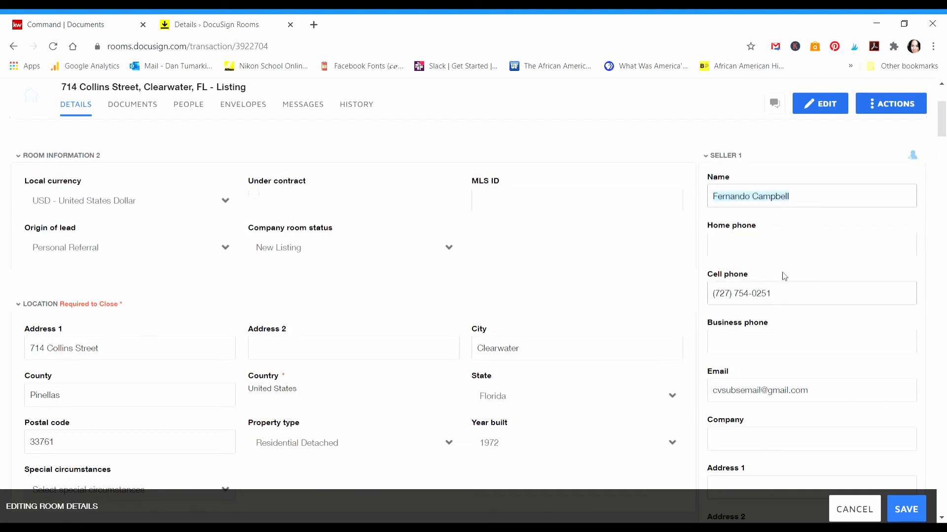
pyautogui.moveTo(778, 302); pyautogui.dragTo(690, 295)
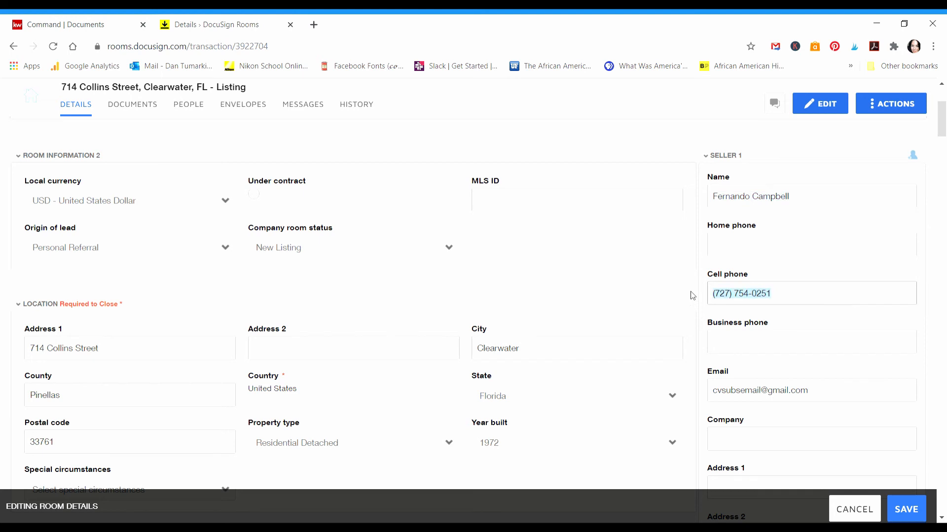
pyautogui.scroll(-3, 835, 304)
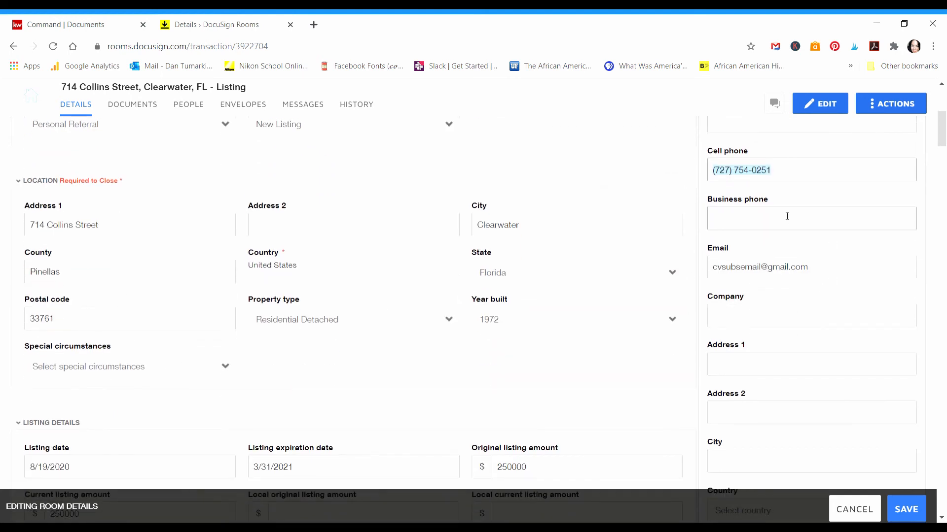
pyautogui.moveTo(813, 268); pyautogui.dragTo(686, 269)
pyautogui.click(839, 243)
pyautogui.click(819, 274)
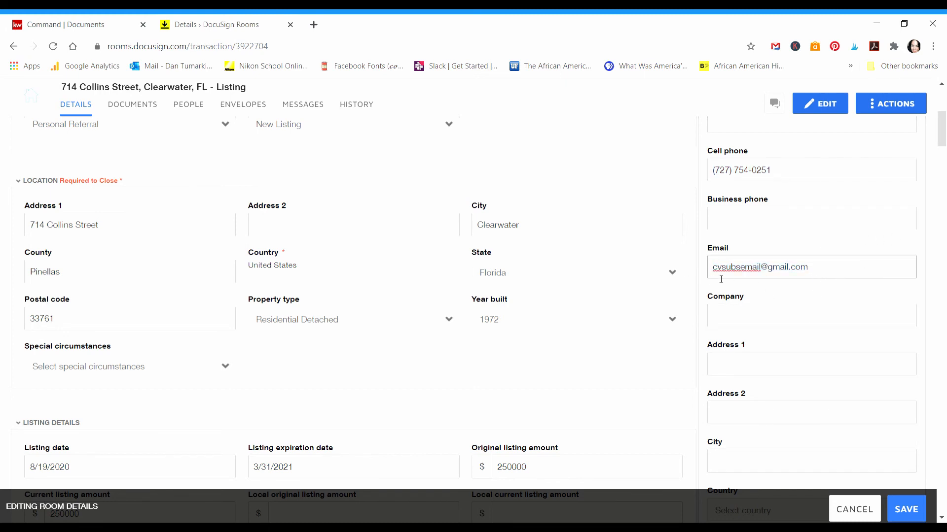
pyautogui.scroll(-1, 794, 302)
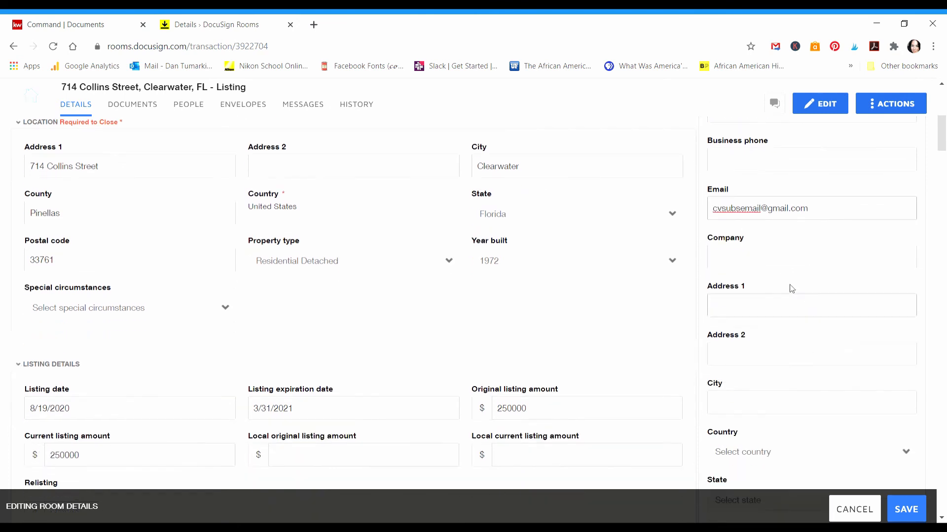
pyautogui.scroll(-1, 853, 257)
# Step: Fill Seller 1's address to match the listed property, including country, state and postal code
pyautogui.click(737, 241)
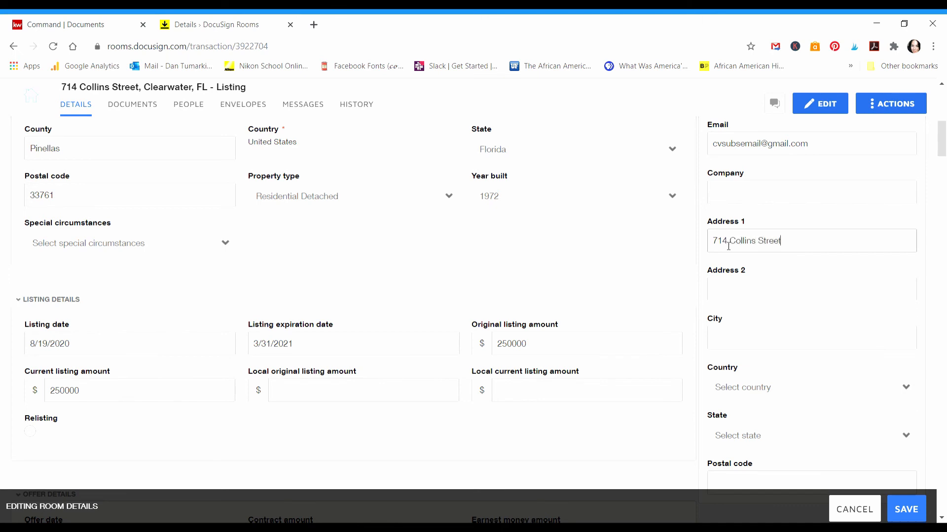
pyautogui.press('Tab')
pyautogui.press('Tab')
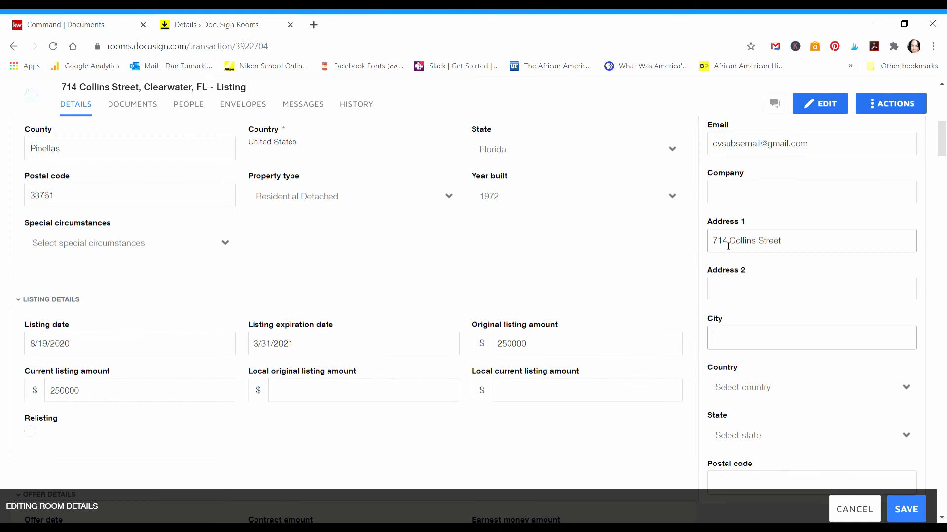
pyautogui.write('learwater')
pyautogui.scroll(-1, 878, 308)
pyautogui.click(761, 326)
pyautogui.click(731, 385)
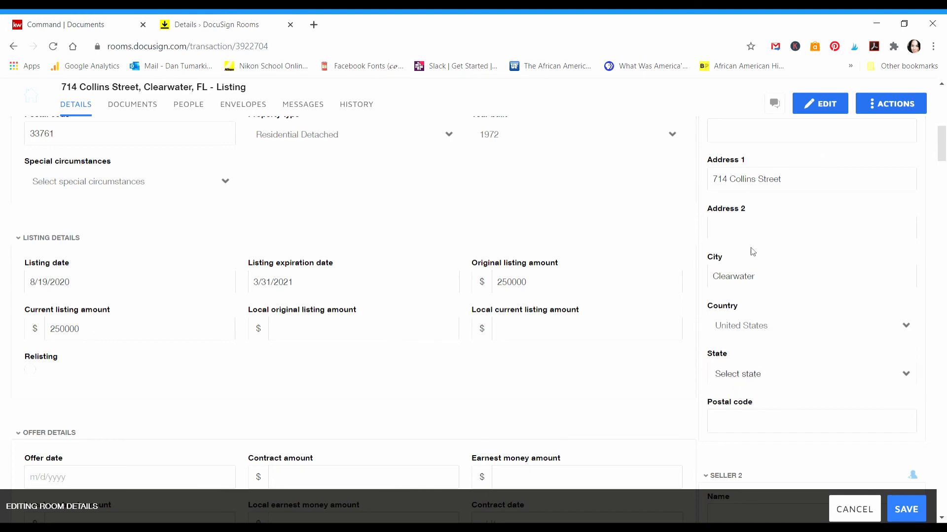
pyautogui.moveTo(942, 143); pyautogui.dragTo(942, 161)
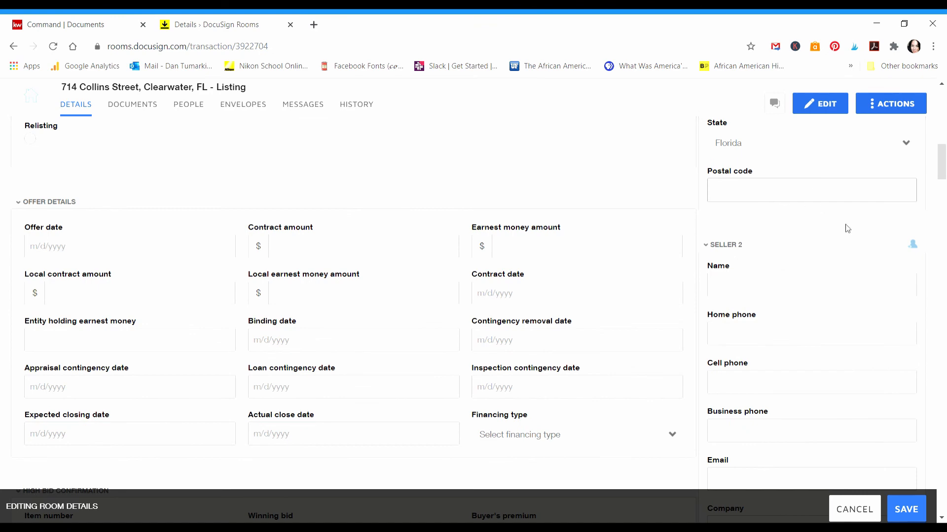
pyautogui.write('33761')
pyautogui.scroll(5, 820, 232)
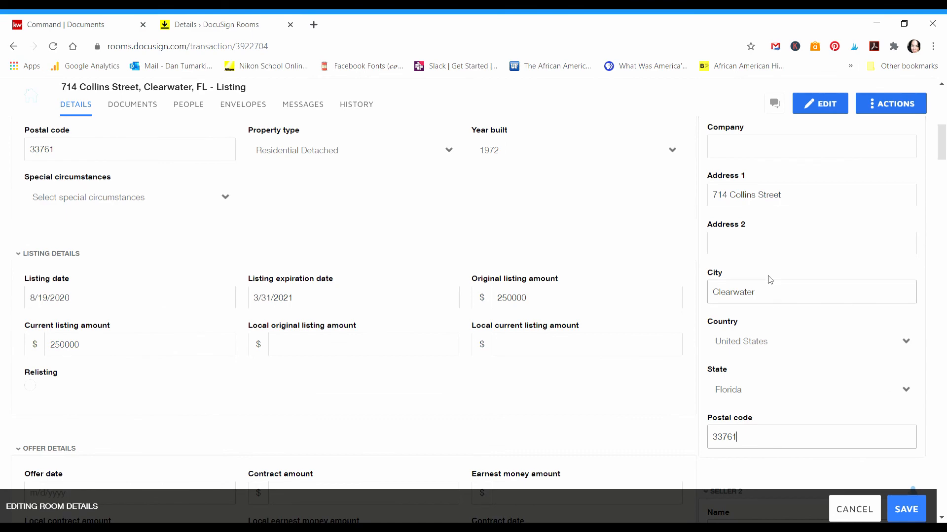
pyautogui.scroll(-8, 775, 286)
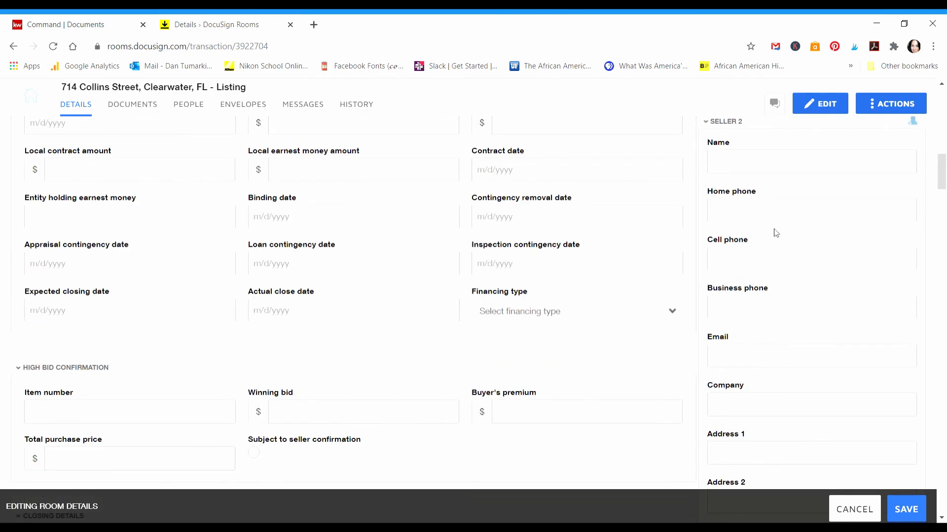
# Step: Enter Listing Agent 1's cell phone number
pyautogui.scroll(-8, 776, 232)
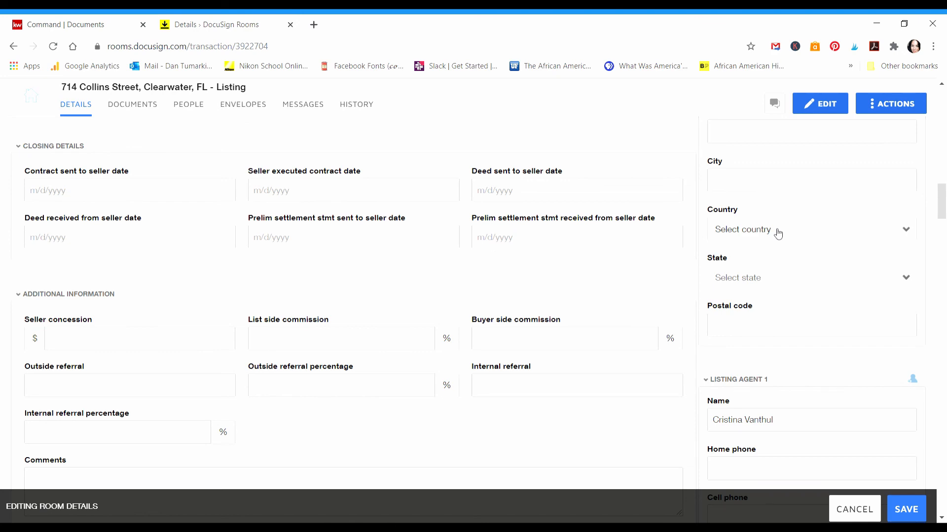
pyautogui.scroll(-2, 777, 232)
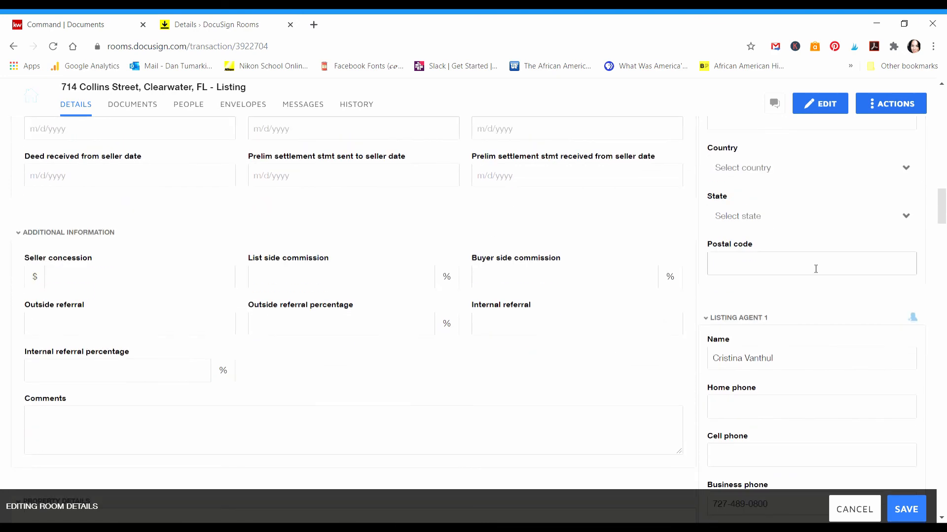
pyautogui.scroll(-3, 812, 266)
pyautogui.scroll(-2, 763, 254)
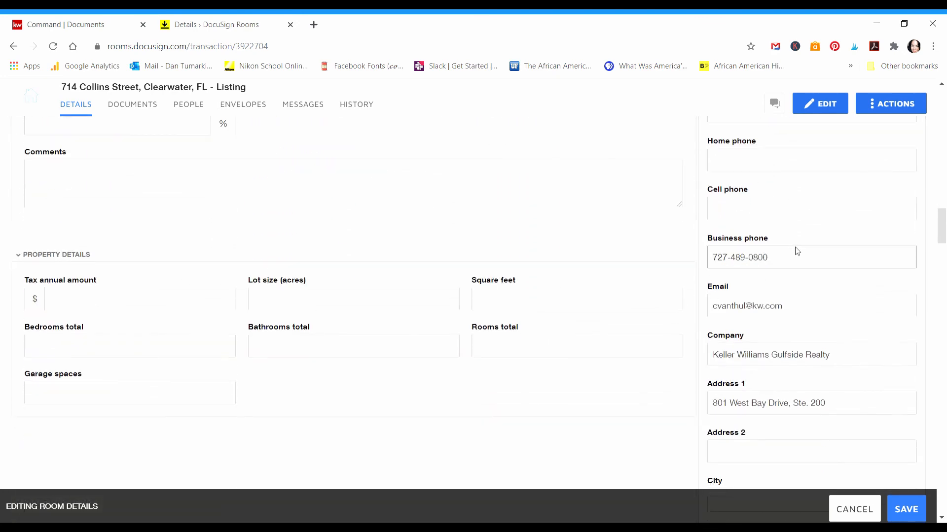
pyautogui.click(769, 214)
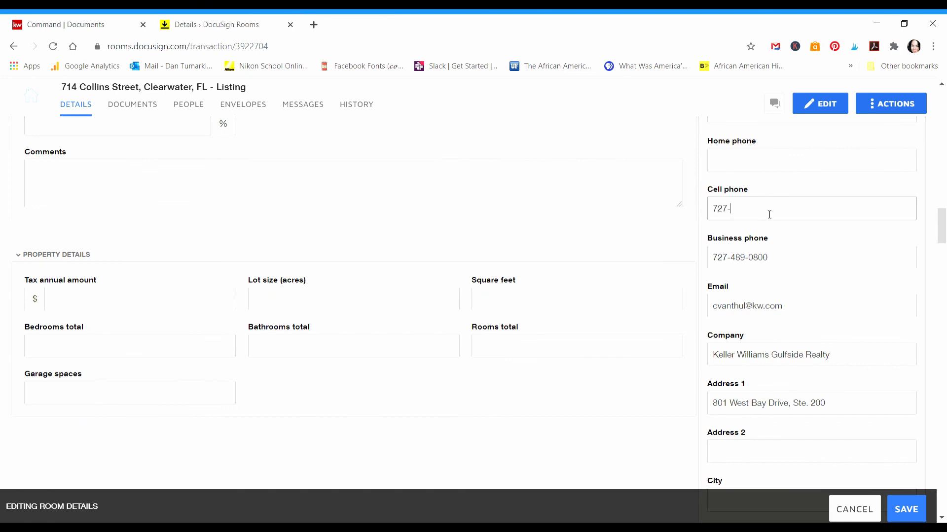
# Step: Move the suite to the second address line and fill the agent's office city, country and state
pyautogui.scroll(-3, 789, 296)
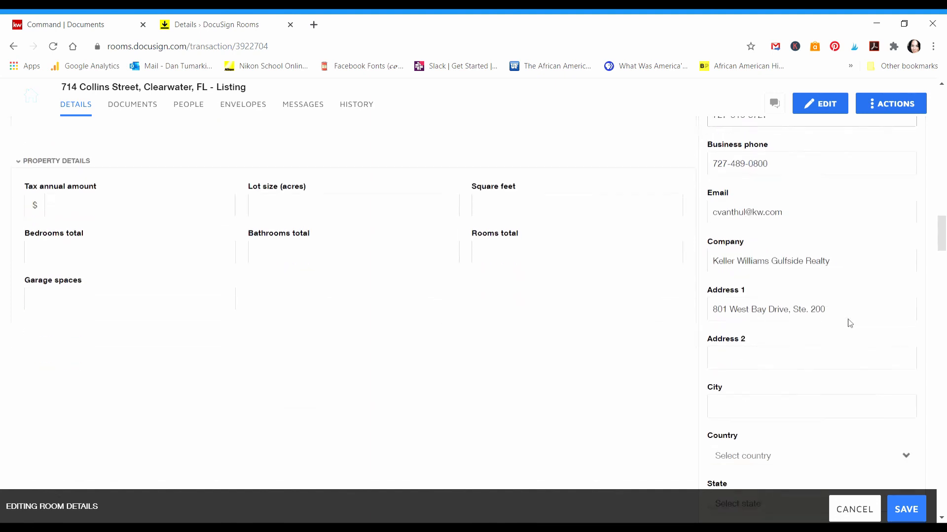
pyautogui.press('BackSpace')
pyautogui.press('BackSpace')
pyautogui.press('BackSpace')
pyautogui.press('BackSpace')
pyautogui.press('BackSpace')
pyautogui.press('BackSpace')
pyautogui.press('BackSpace')
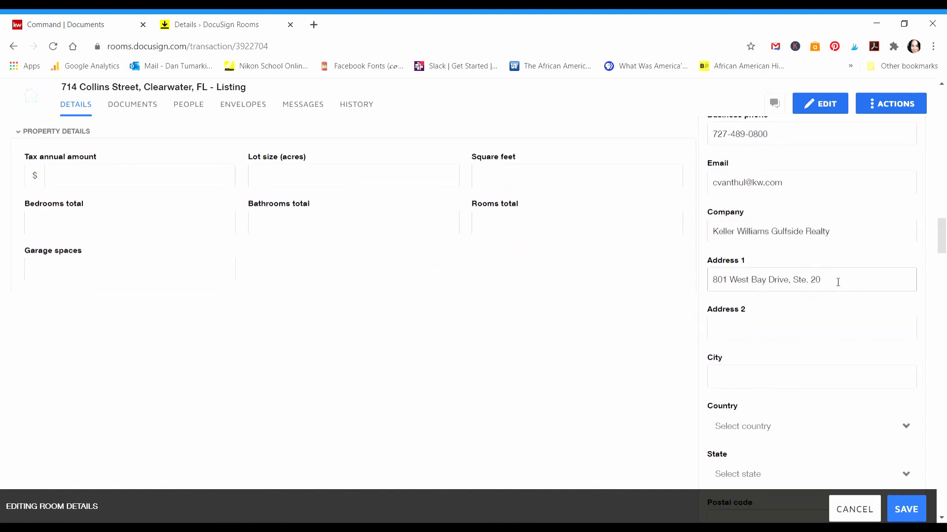
pyautogui.press('Tab')
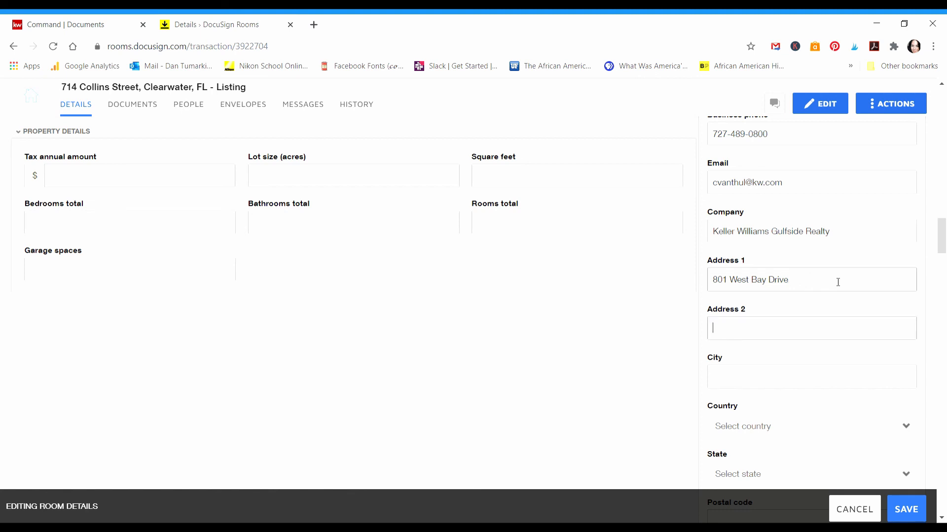
pyautogui.write('Suite 200')
pyautogui.press('Tab')
pyautogui.write('Largo')
pyautogui.press('Tab')
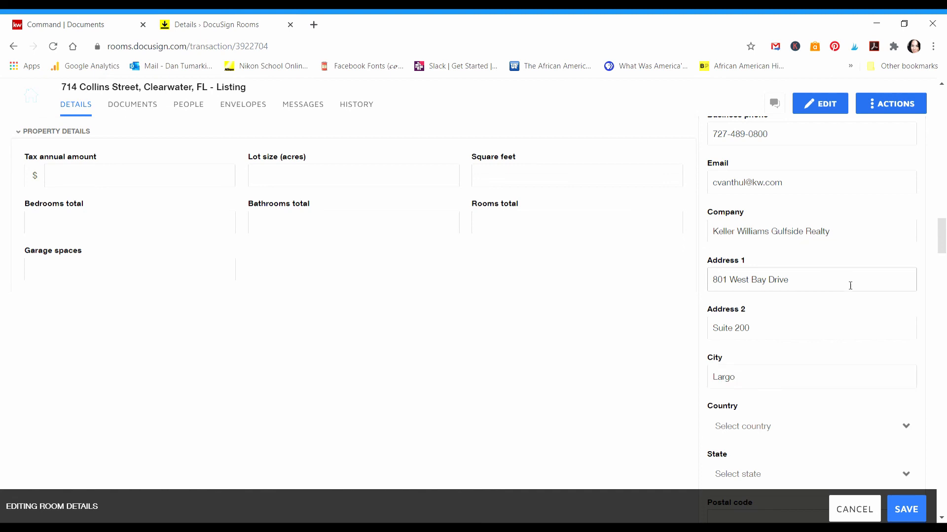
pyautogui.scroll(-2, 840, 282)
pyautogui.click(749, 363)
pyautogui.click(749, 350)
pyautogui.click(736, 227)
pyautogui.click(742, 399)
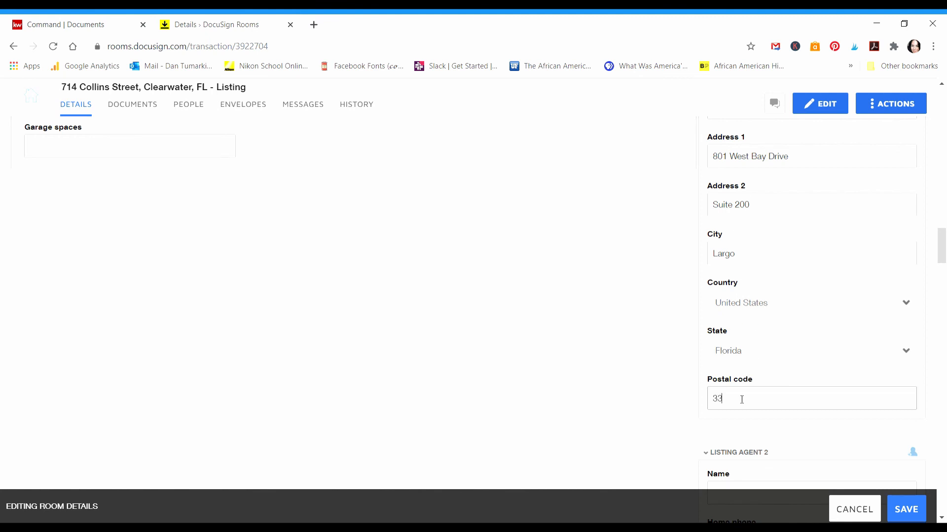
pyautogui.scroll(-7, 625, 292)
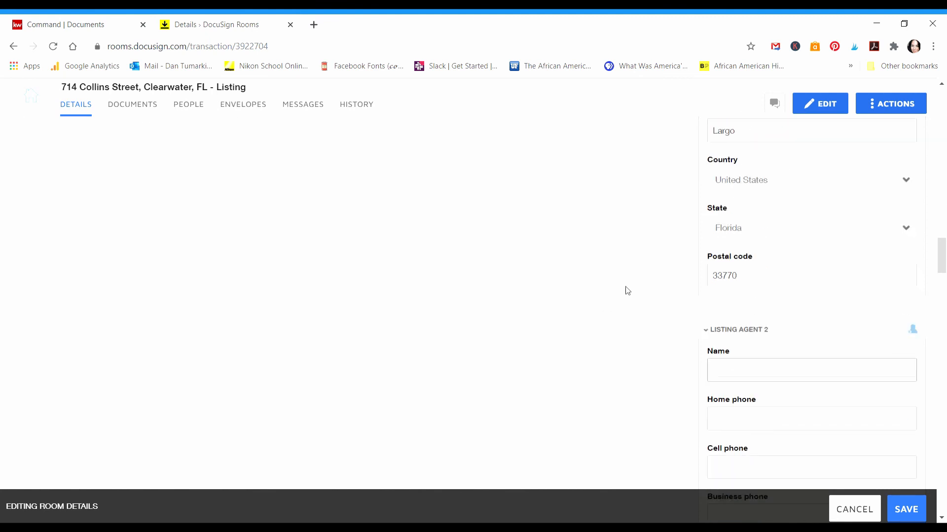
pyautogui.scroll(-18, 778, 277)
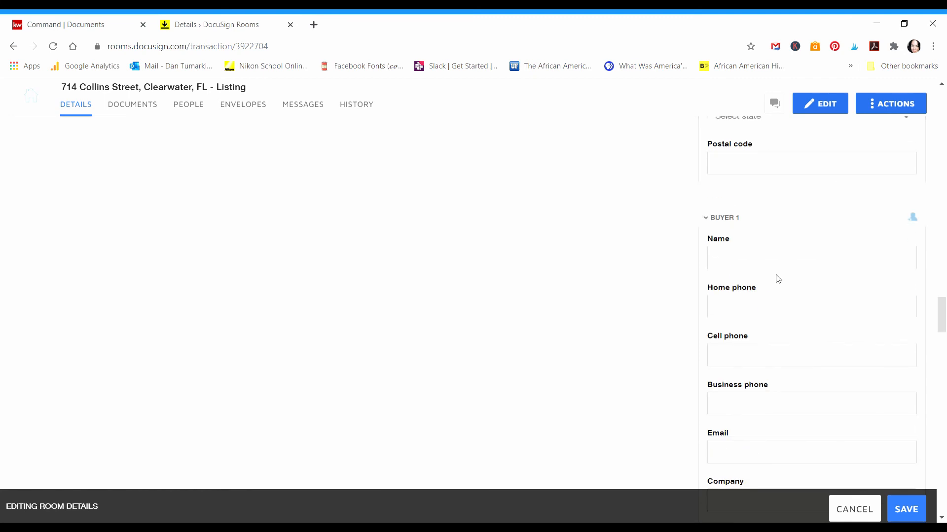
pyautogui.scroll(-16, 780, 279)
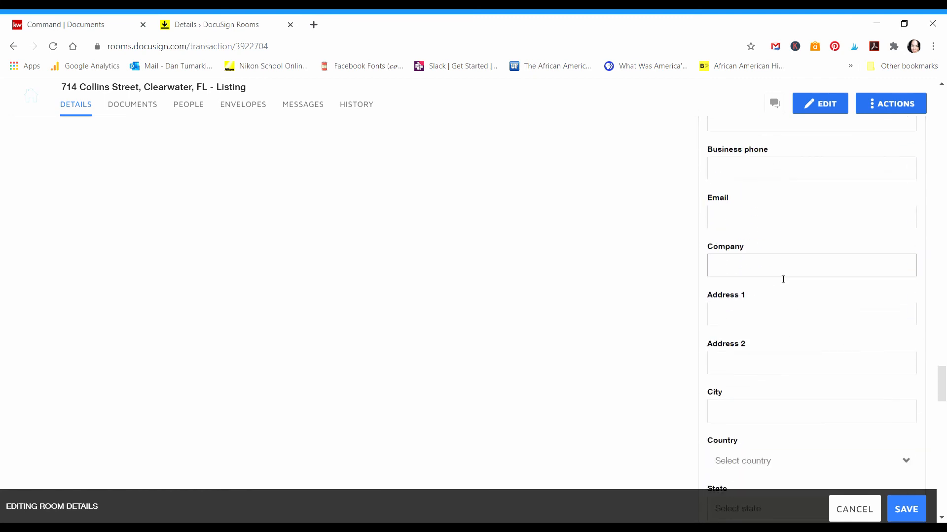
pyautogui.scroll(-18, 780, 279)
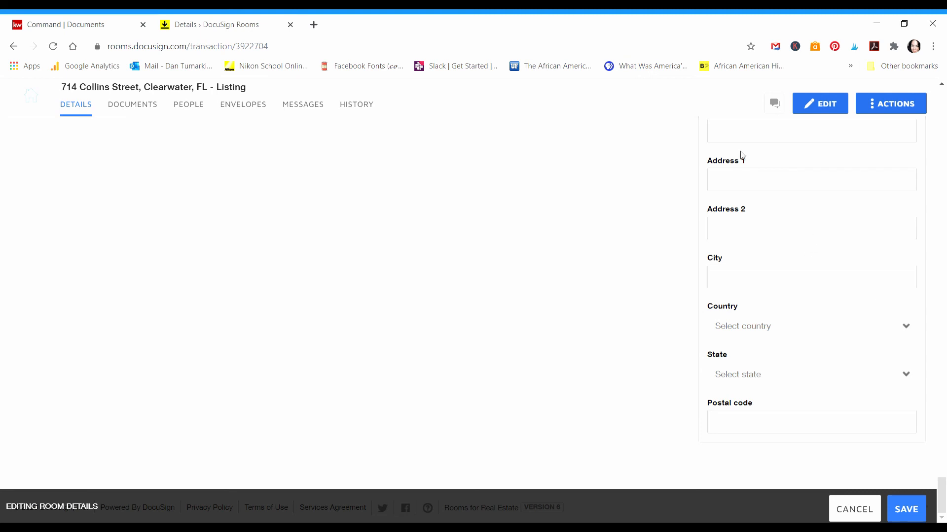
pyautogui.click(909, 508)
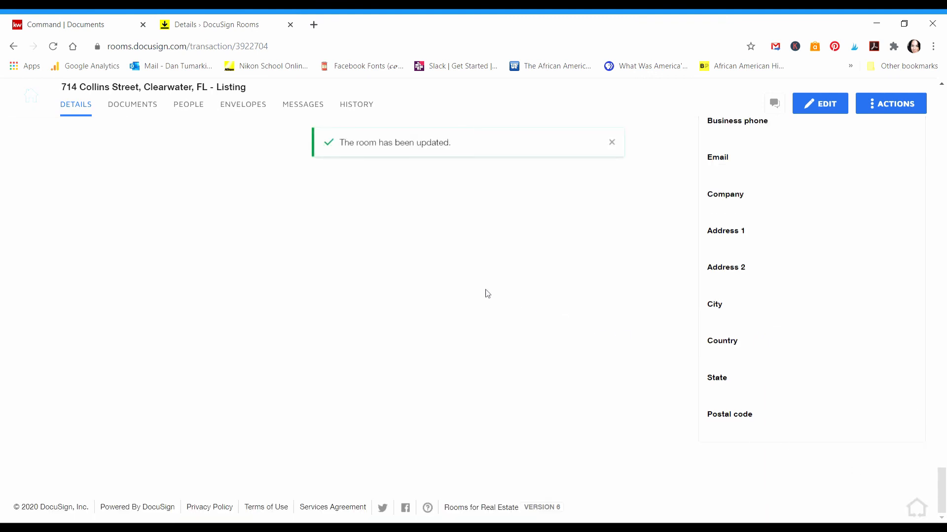
pyautogui.moveTo(944, 505); pyautogui.dragTo(946, 114)
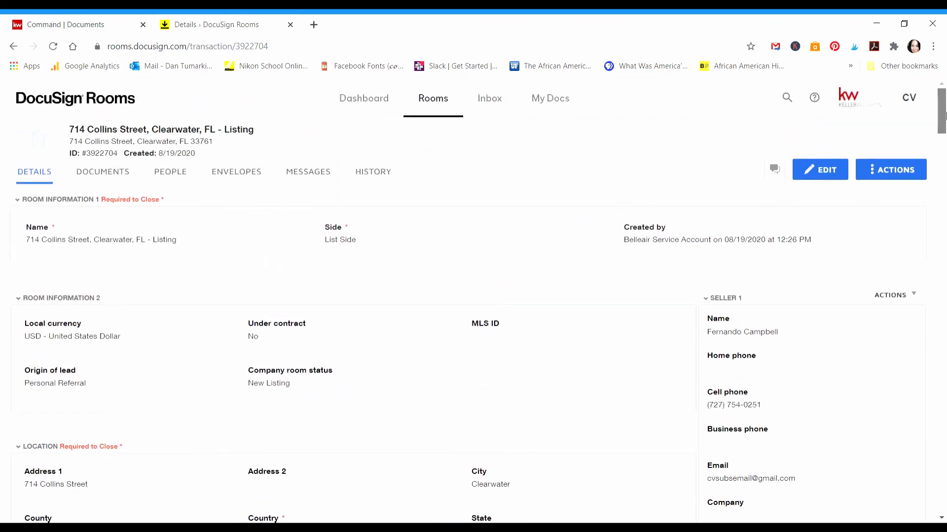